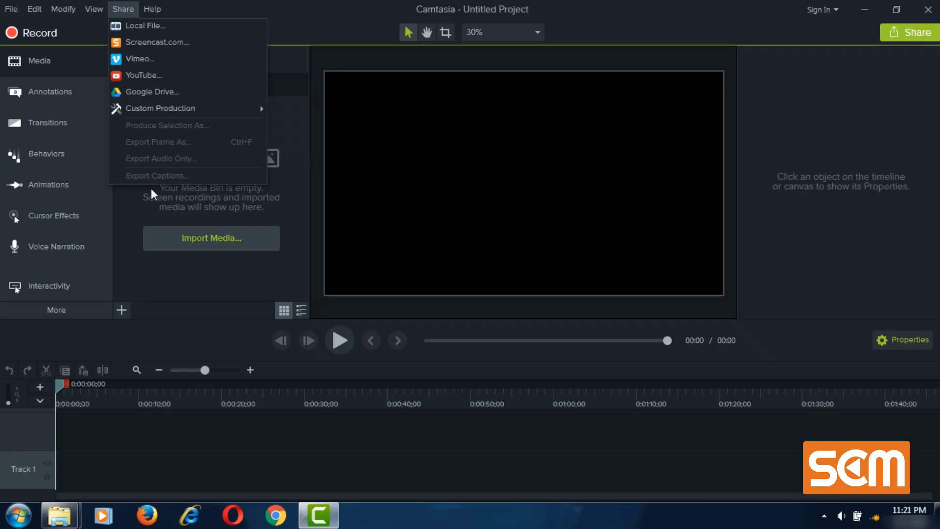
click(152, 194)
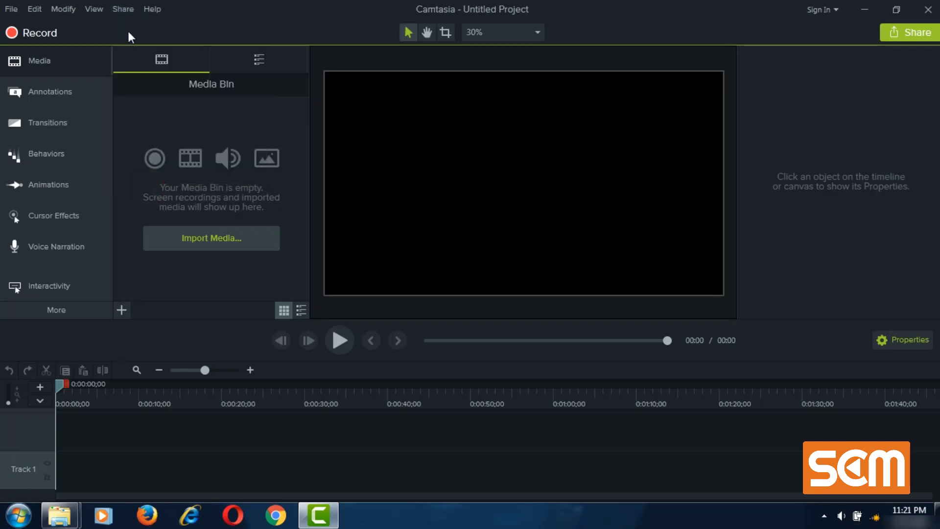
click(122, 9)
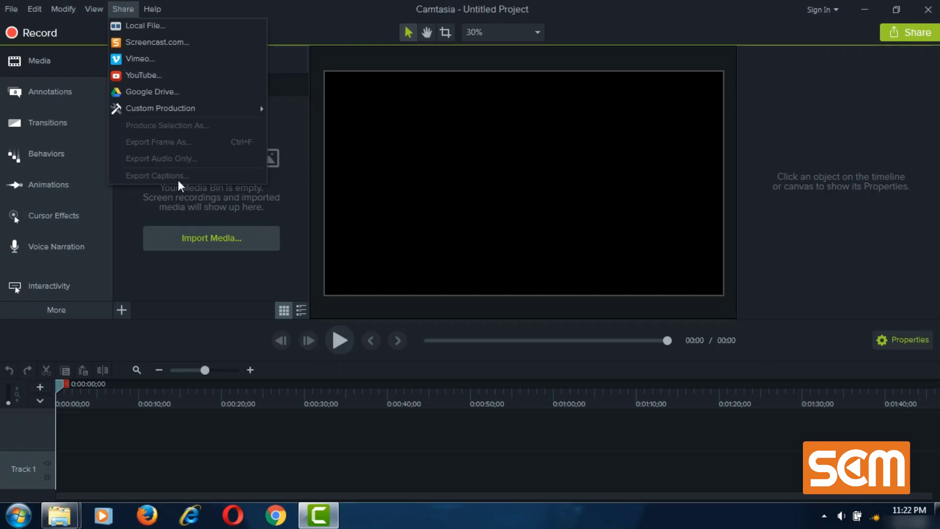
click(164, 203)
click(181, 231)
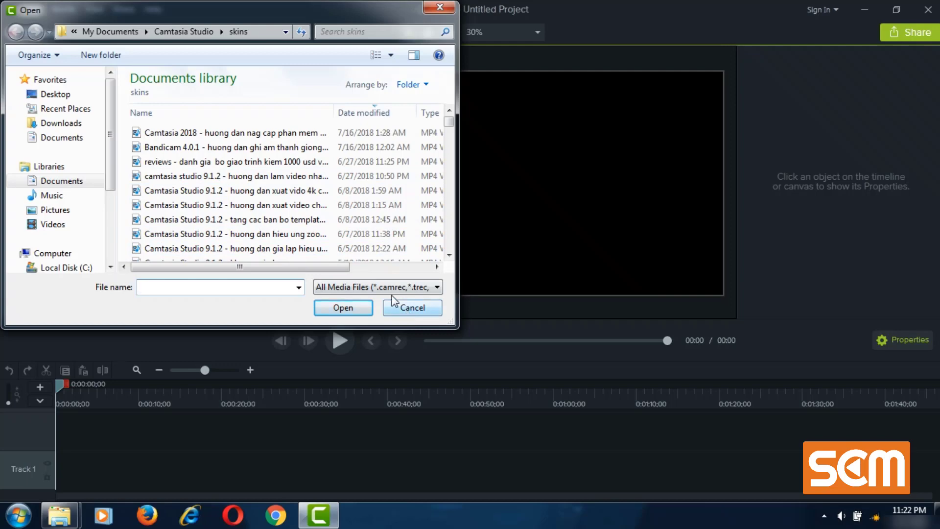
click(56, 136)
double_click(161, 132)
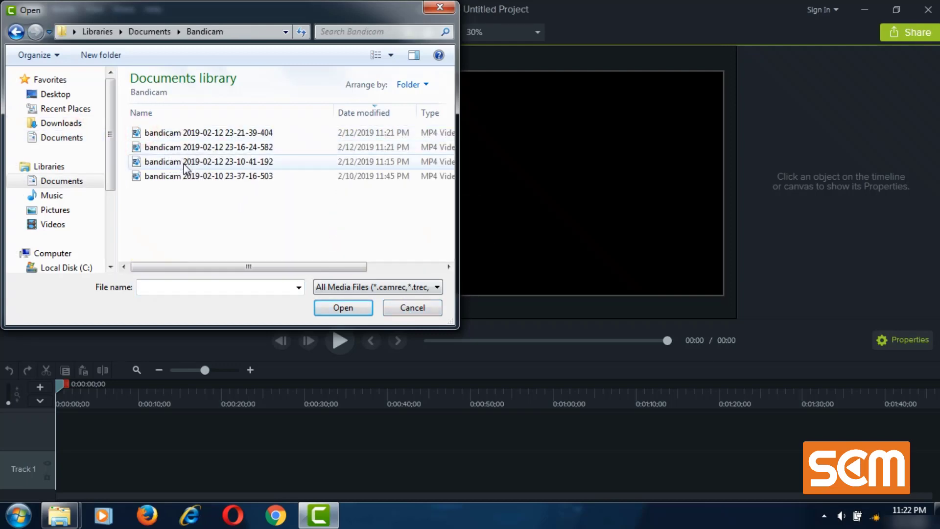
click(223, 176)
double_click(223, 161)
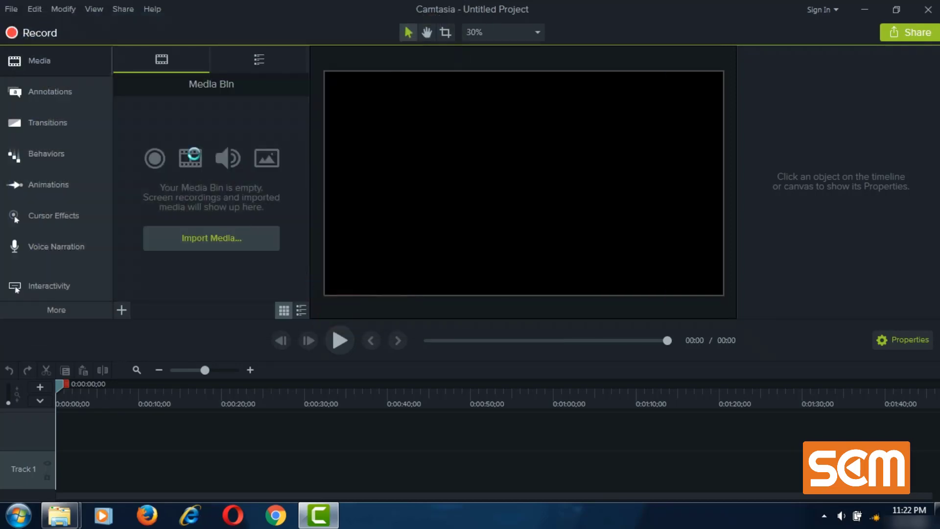
right_click(176, 145)
drag(176, 145, 187, 414)
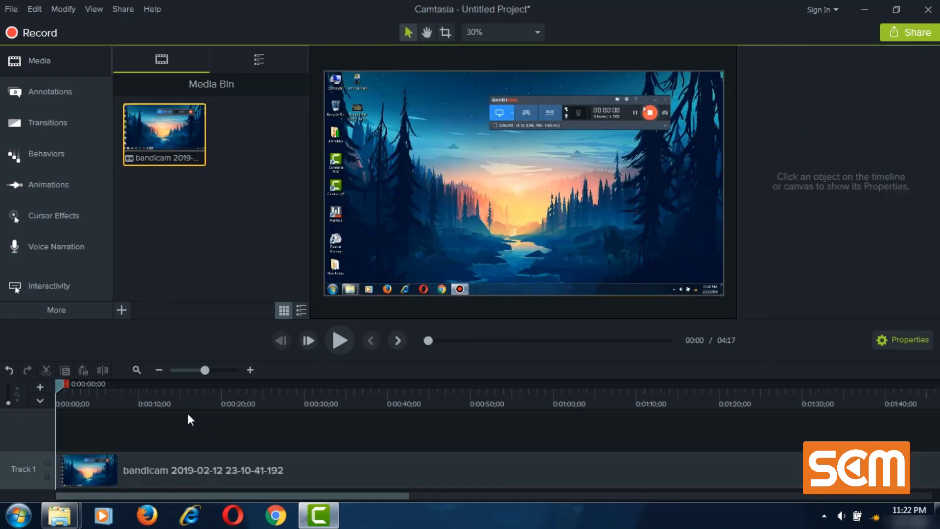
Step: Add a caption reading "hello, how are you today?" and move it to the start of the timeline
click(187, 399)
click(46, 312)
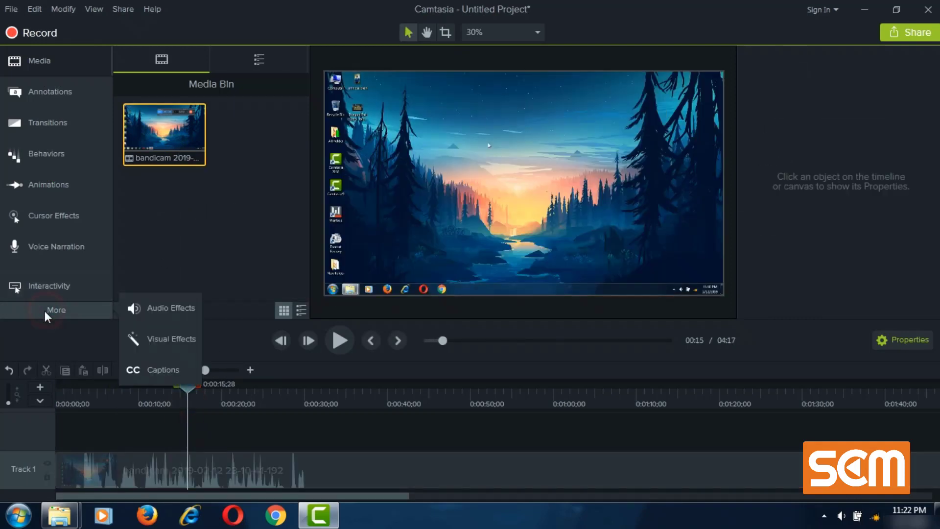
click(156, 369)
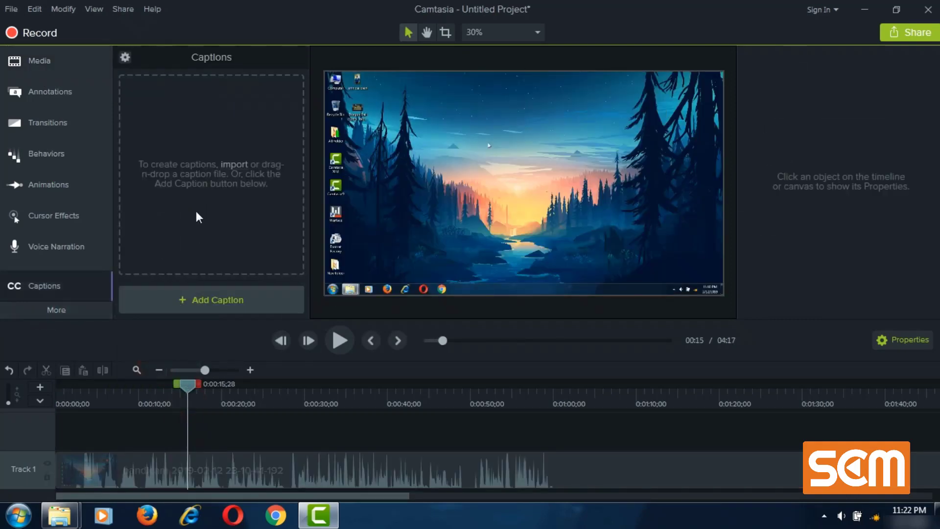
click(196, 304)
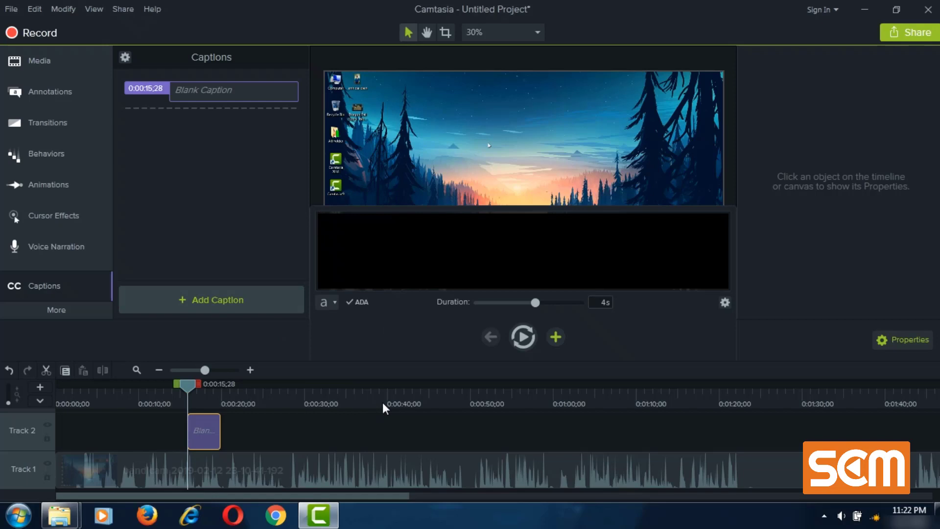
text(he)
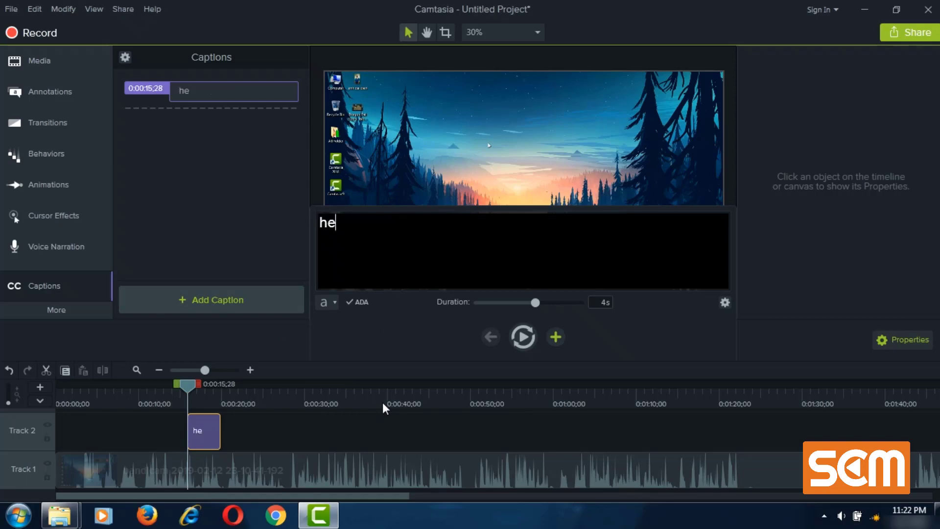
text(llo, how are)
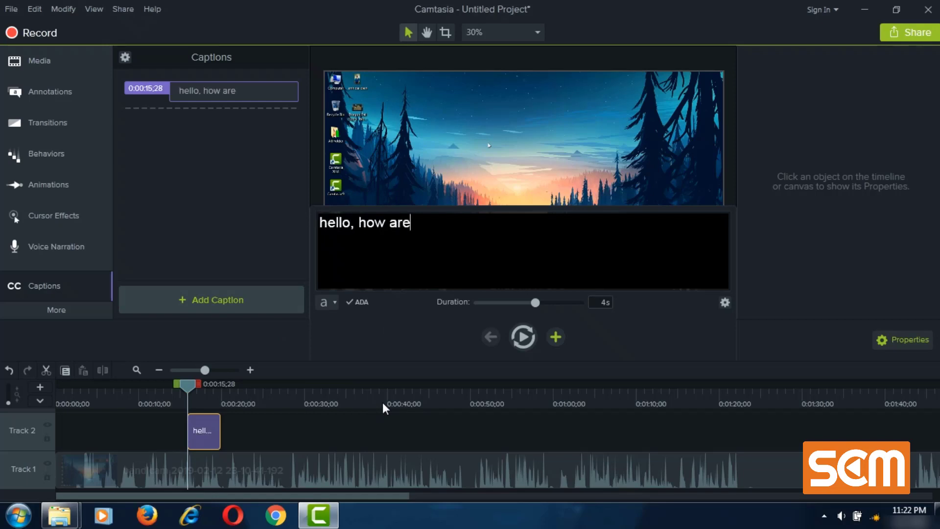
text( you today?)
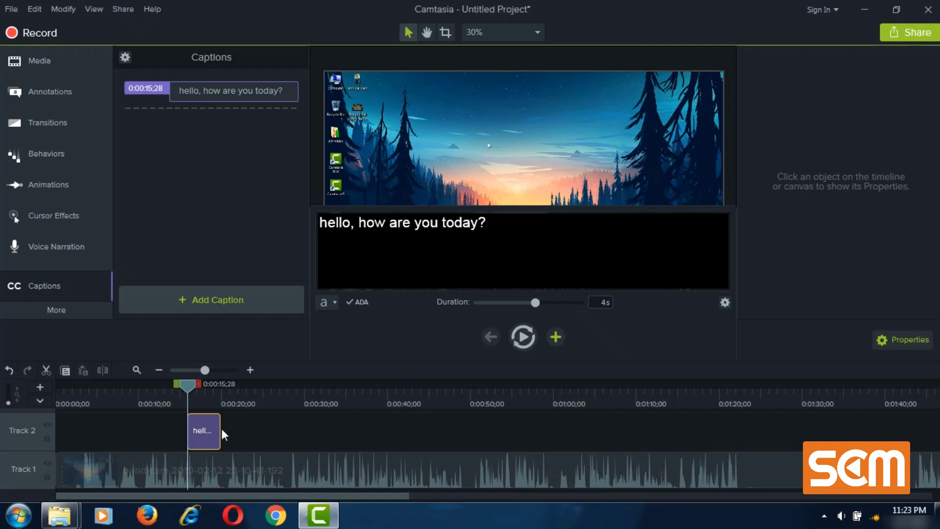
drag(210, 432, 73, 430)
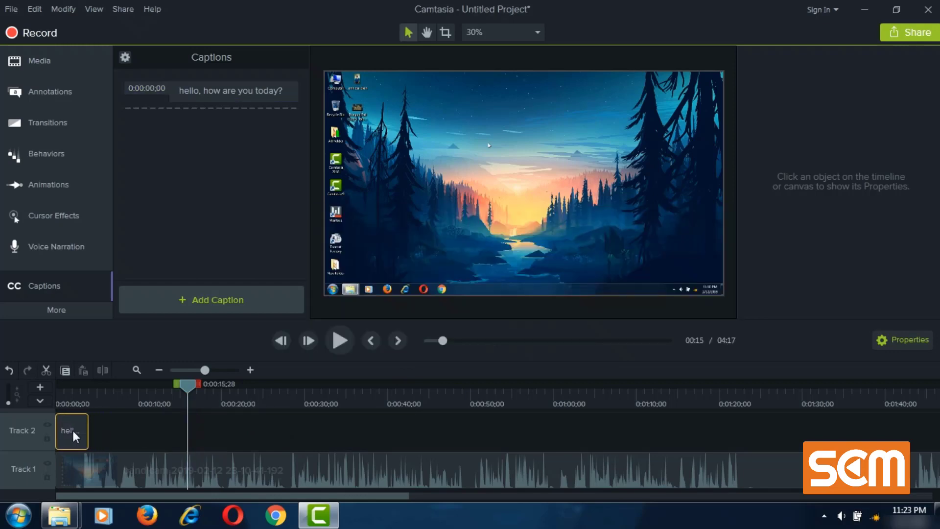
Step: Split the Track 1 video at the 4-second mark and delete everything after the cut
click(106, 404)
drag(107, 392, 89, 395)
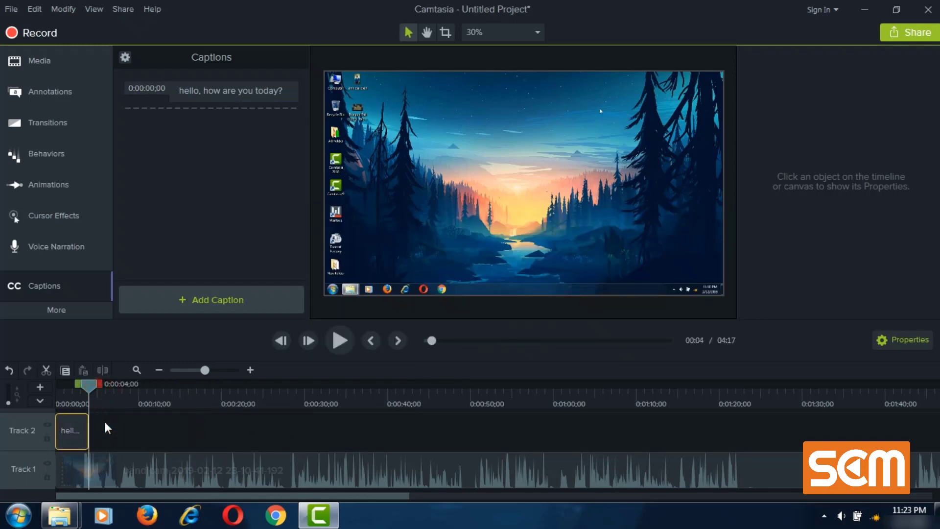
click(142, 473)
click(102, 369)
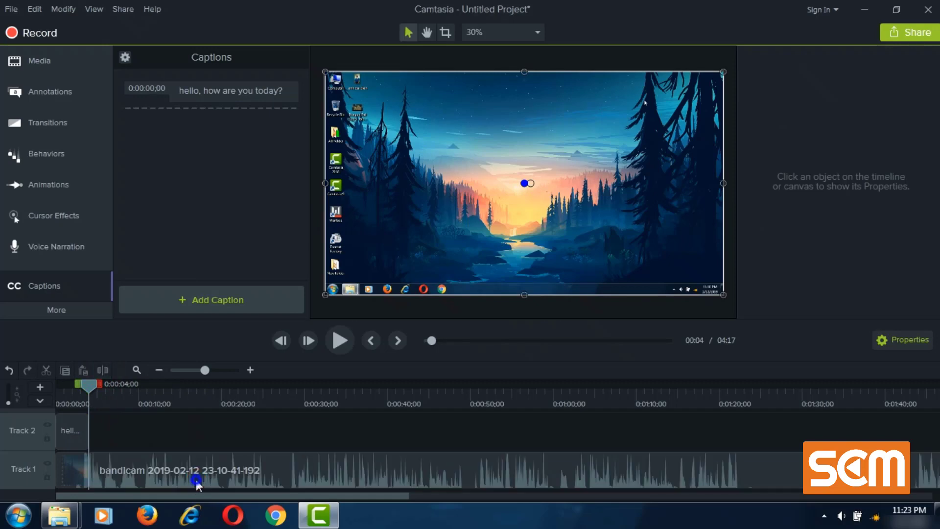
click(193, 476)
right_click(194, 476)
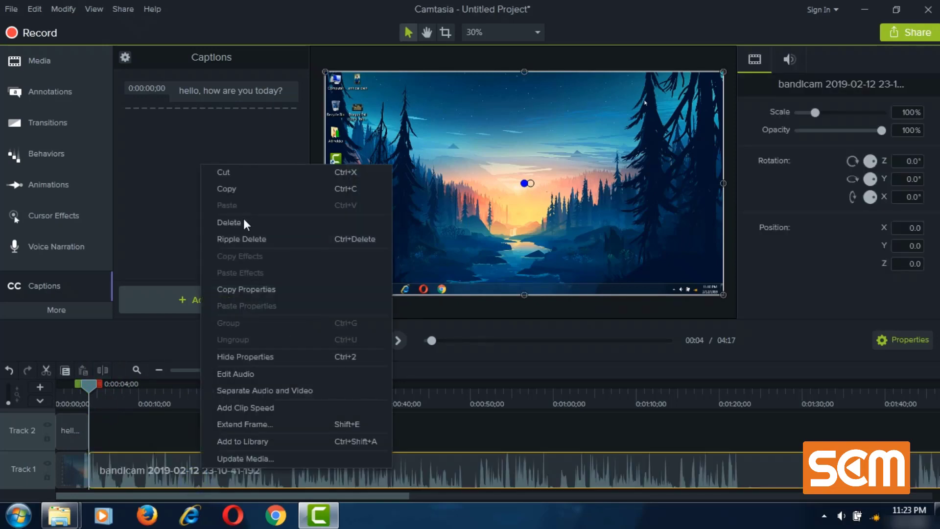
click(243, 222)
click(68, 390)
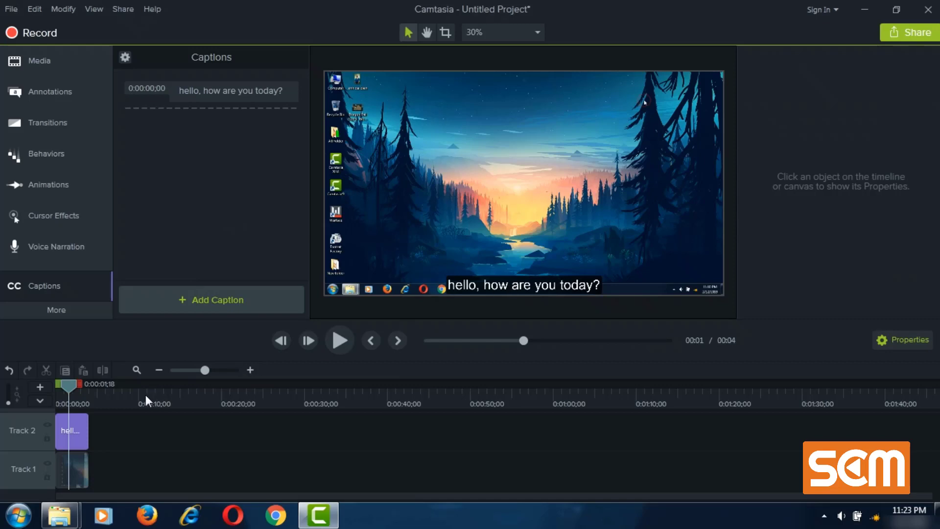
click(64, 424)
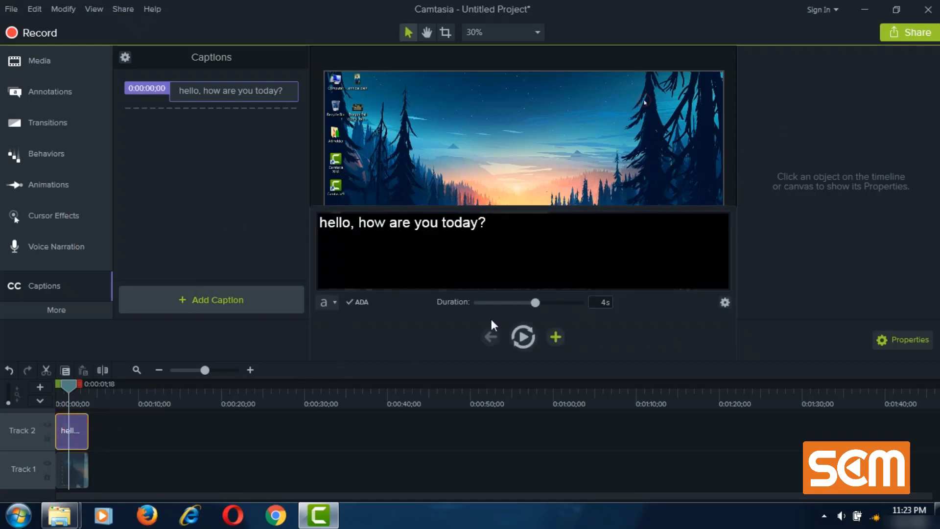
click(336, 304)
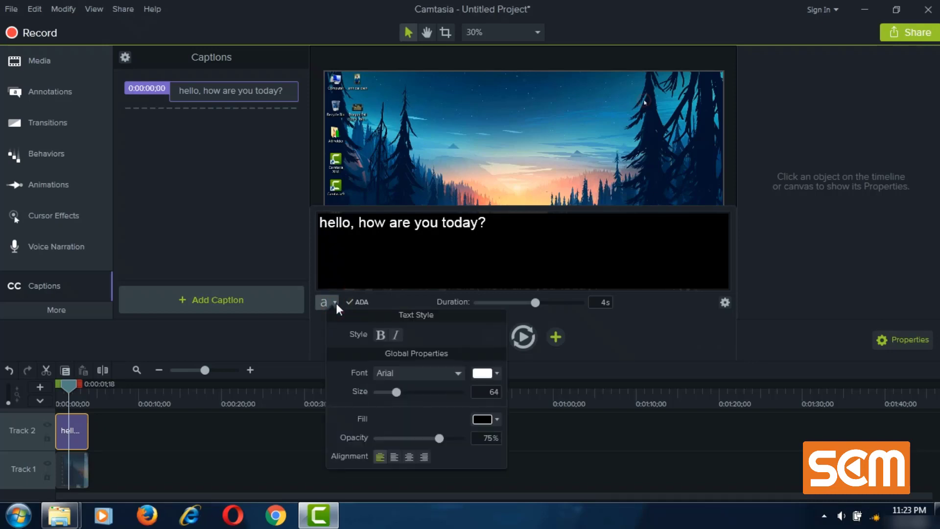
click(195, 437)
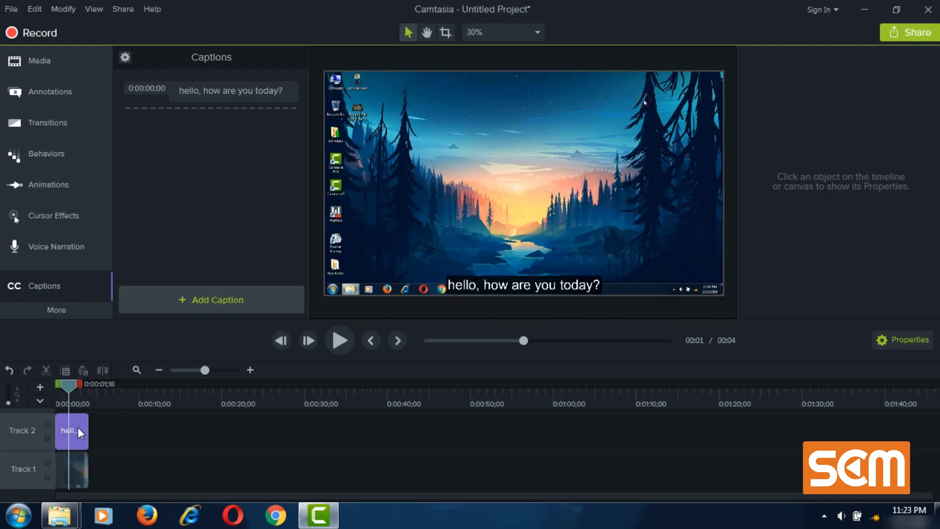
Step: Set the caption's background fill opacity to 0%
click(77, 429)
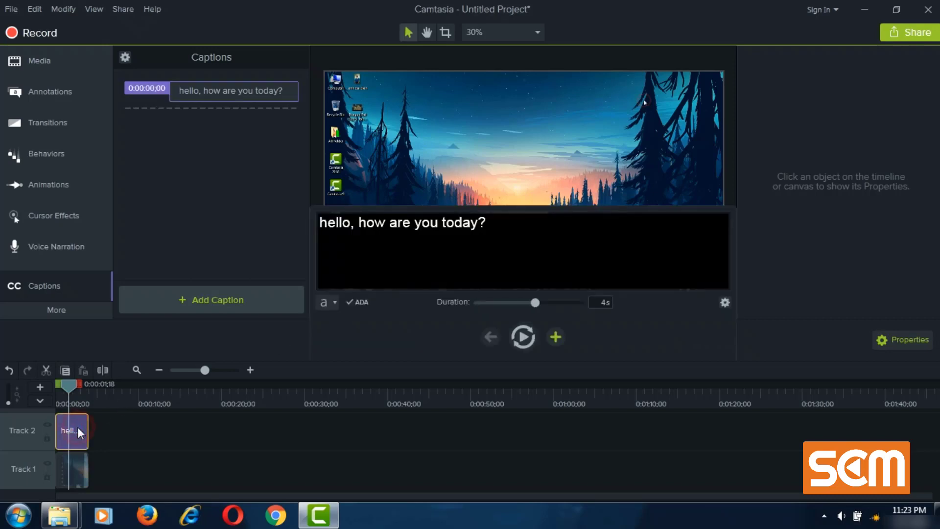
click(326, 303)
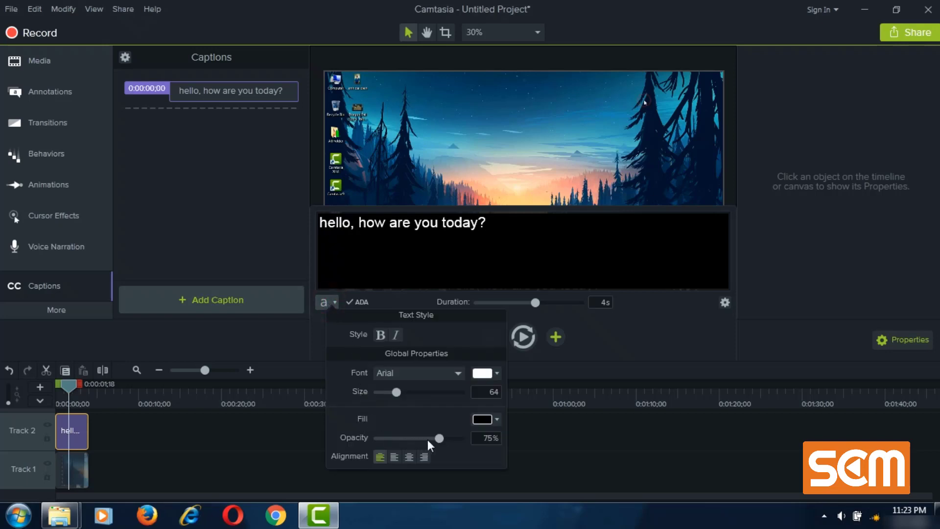
drag(440, 440, 431, 441)
click(225, 442)
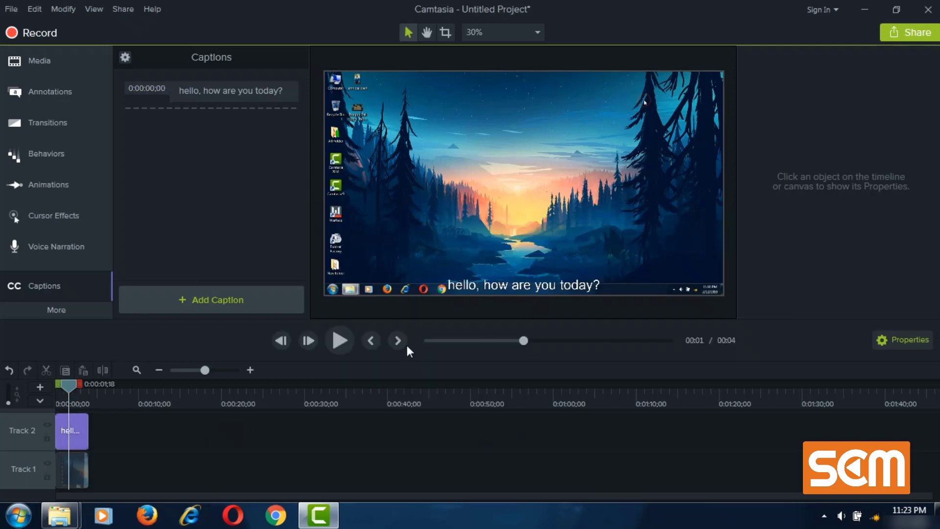
Step: Change the caption's font colour to yellow and check the caption over the video at about one second
click(493, 281)
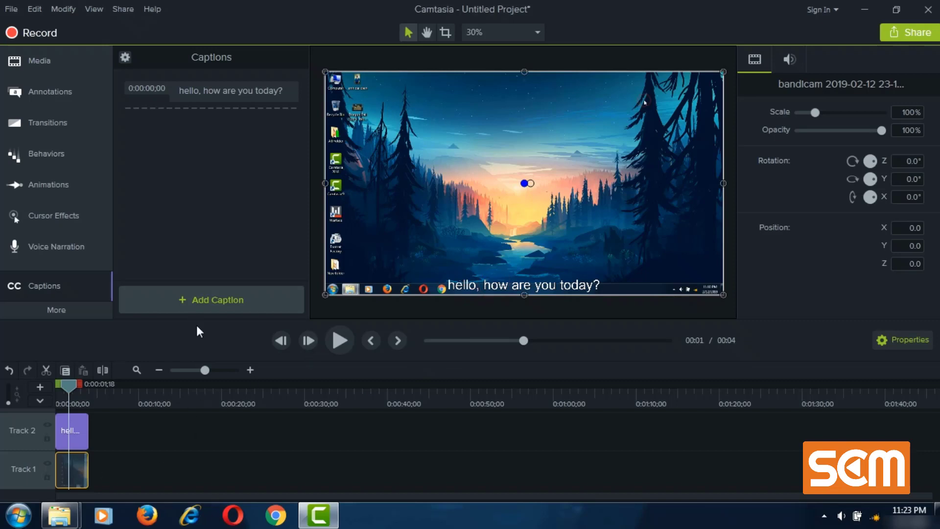
click(75, 430)
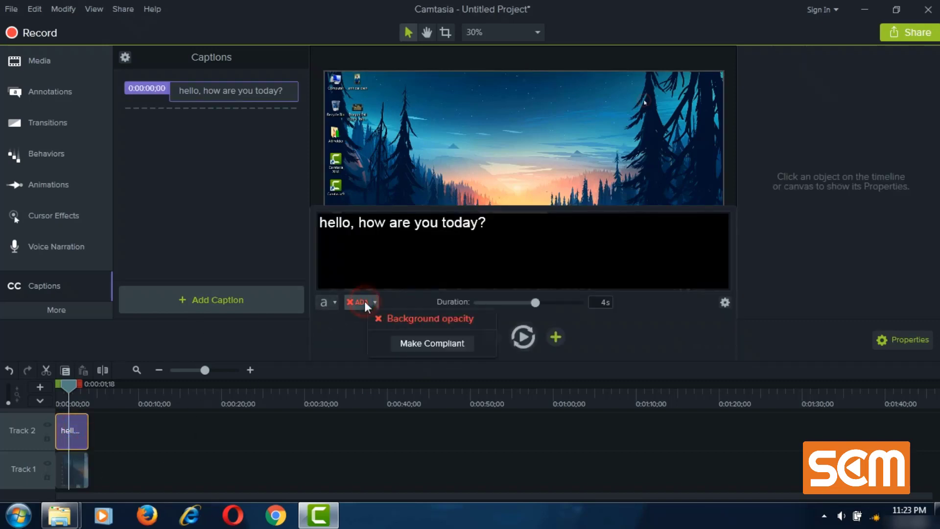
click(334, 303)
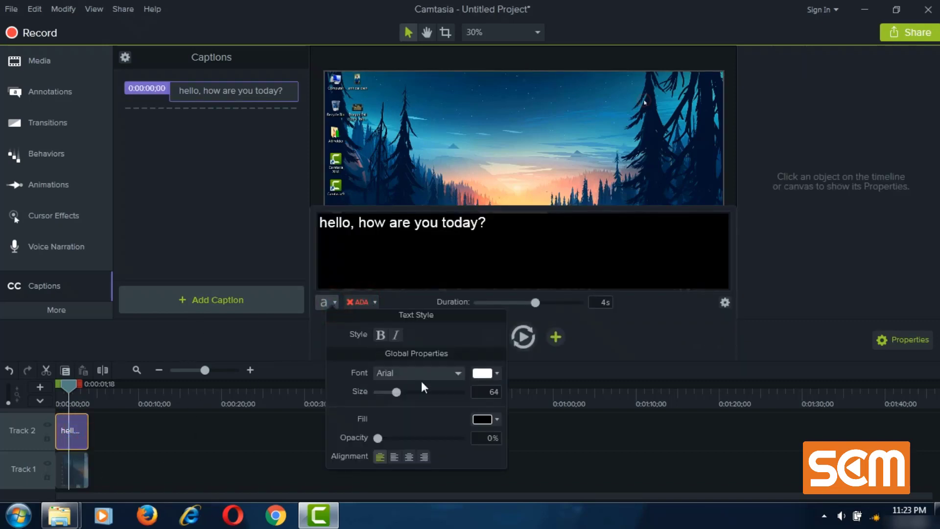
click(499, 374)
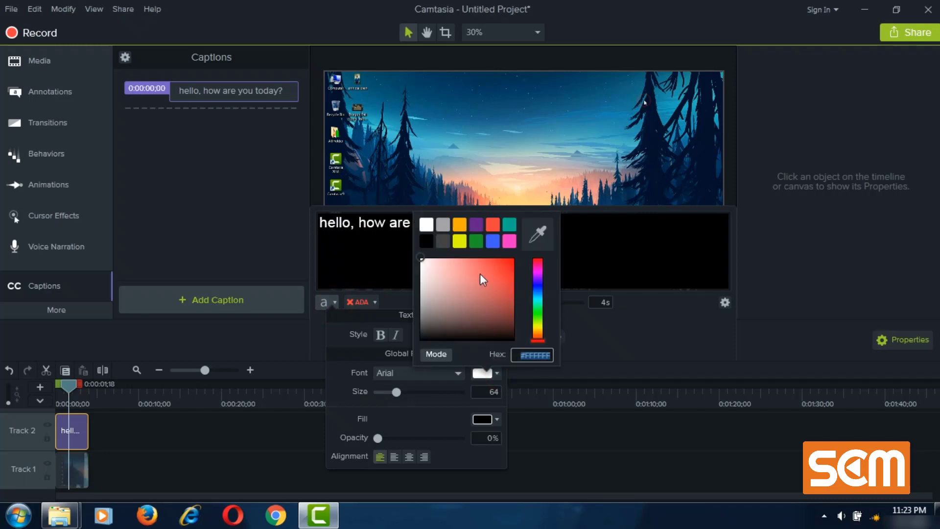
click(459, 240)
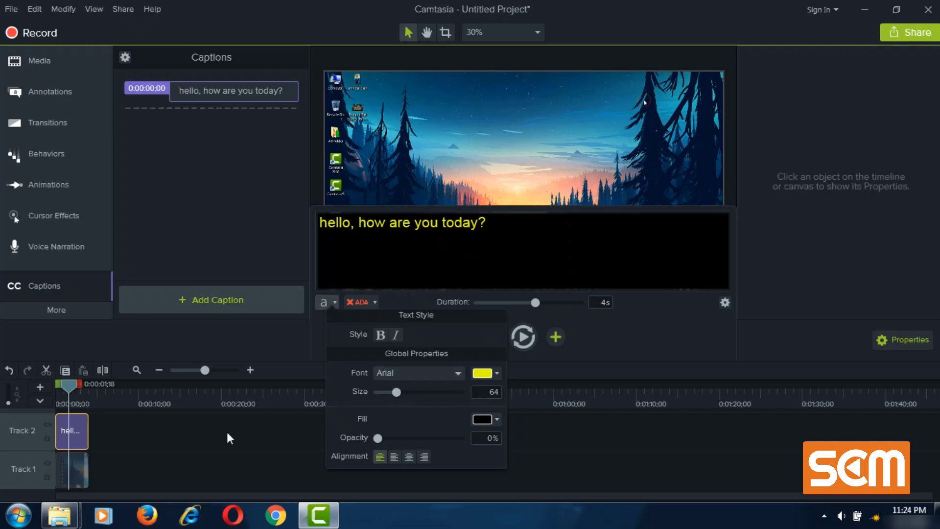
click(220, 425)
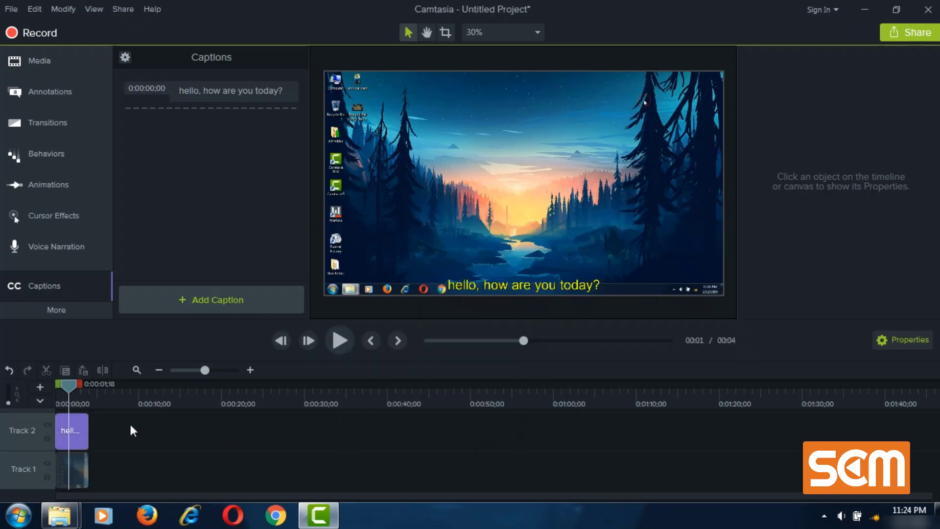
drag(81, 405, 79, 404)
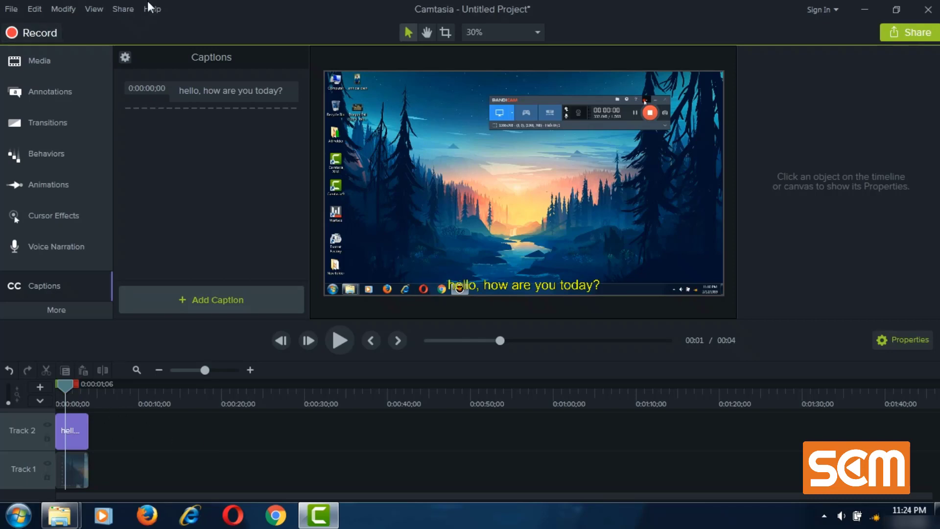
click(124, 12)
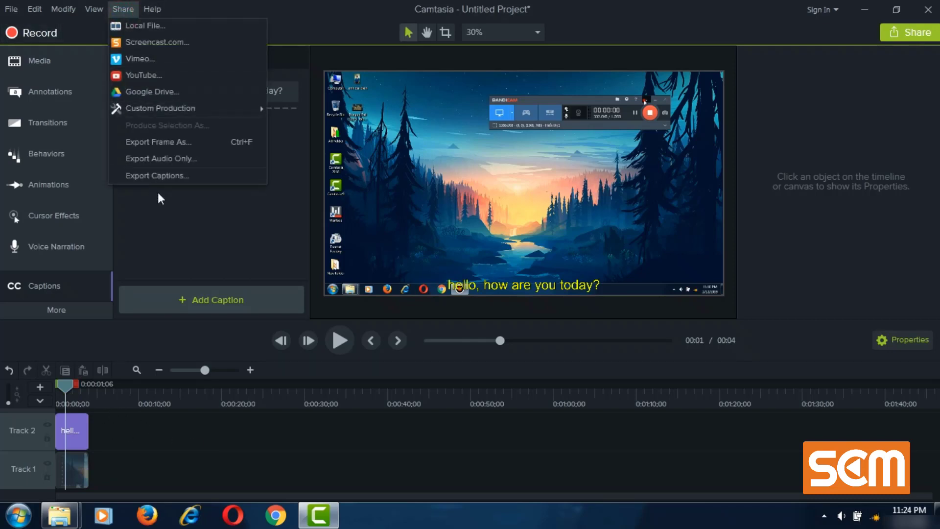
click(184, 178)
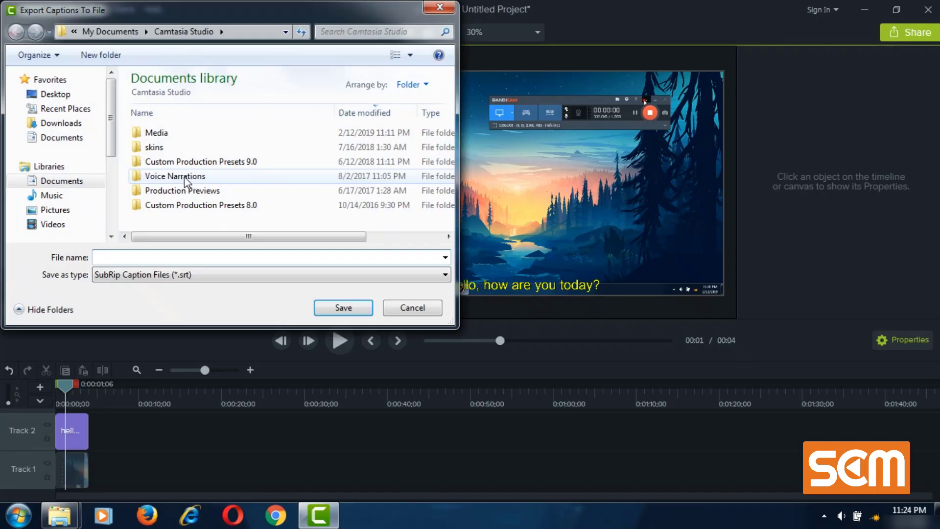
click(61, 94)
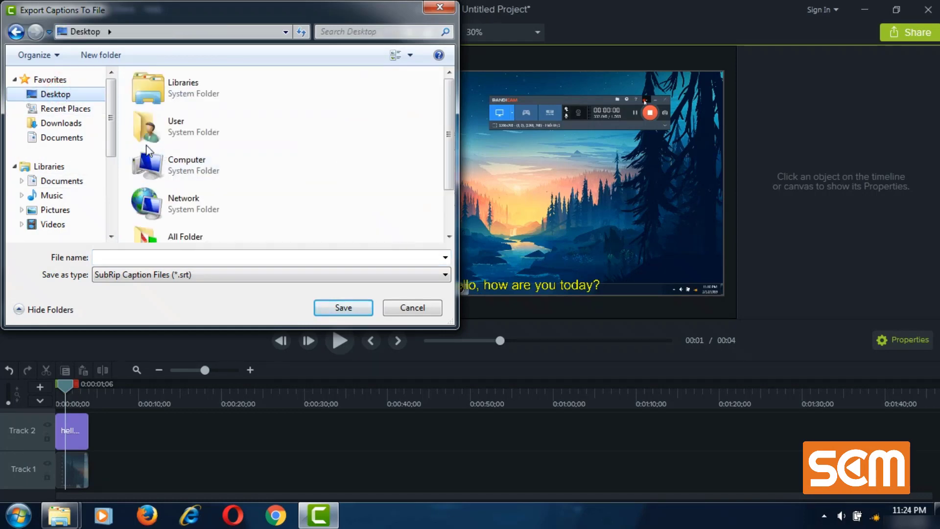
click(413, 307)
Step: Create a new folder on the desktop and place it beside All Folder
click(861, 7)
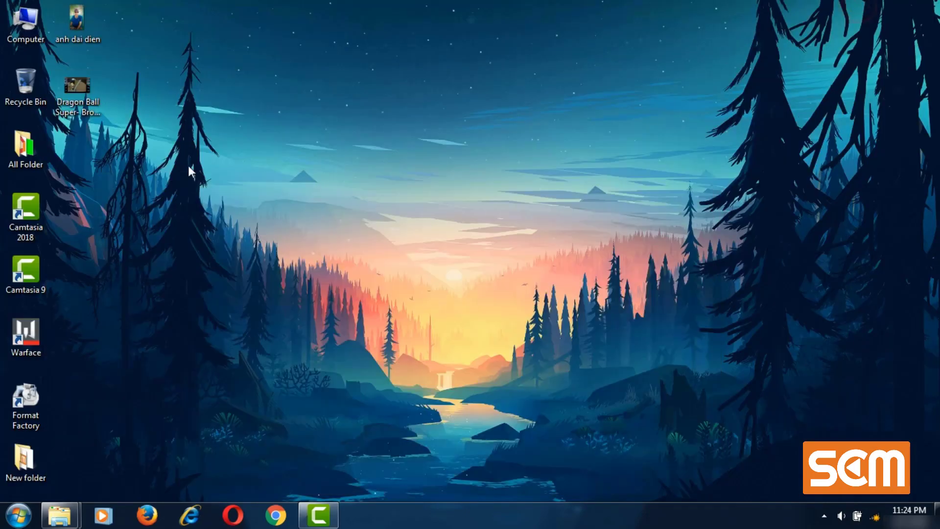
right_click(104, 148)
click(155, 288)
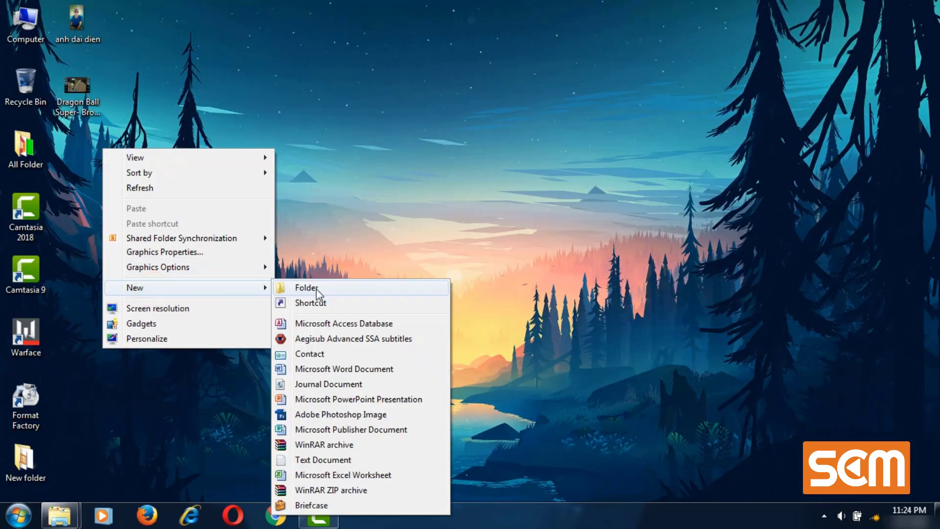
click(312, 288)
drag(120, 147, 73, 145)
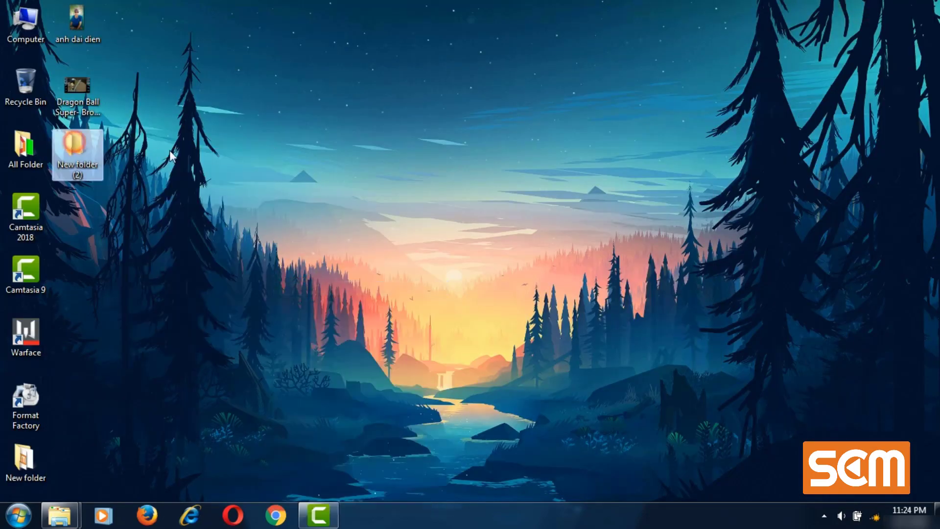
click(280, 433)
Step: Return to Camtasia, reopen the caption export and choose New folder (2) on the desktop as the destination
click(318, 515)
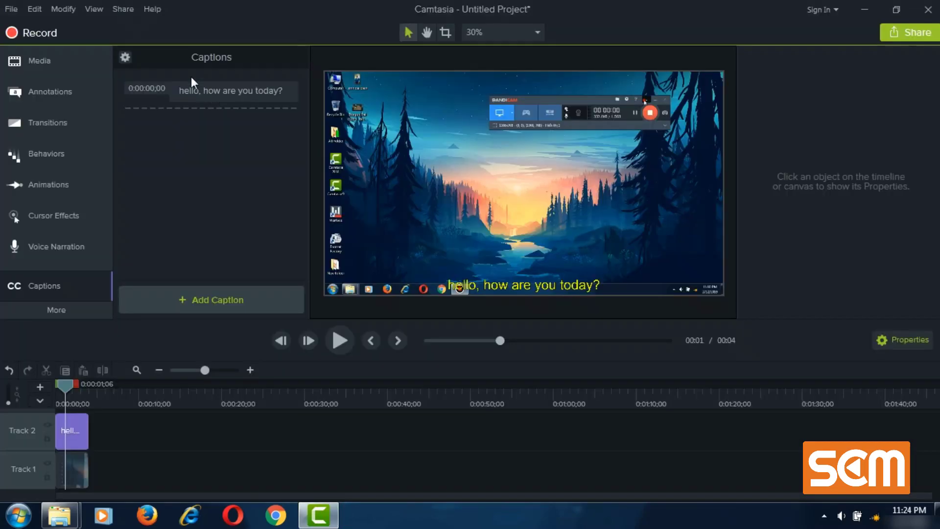
click(127, 10)
click(163, 177)
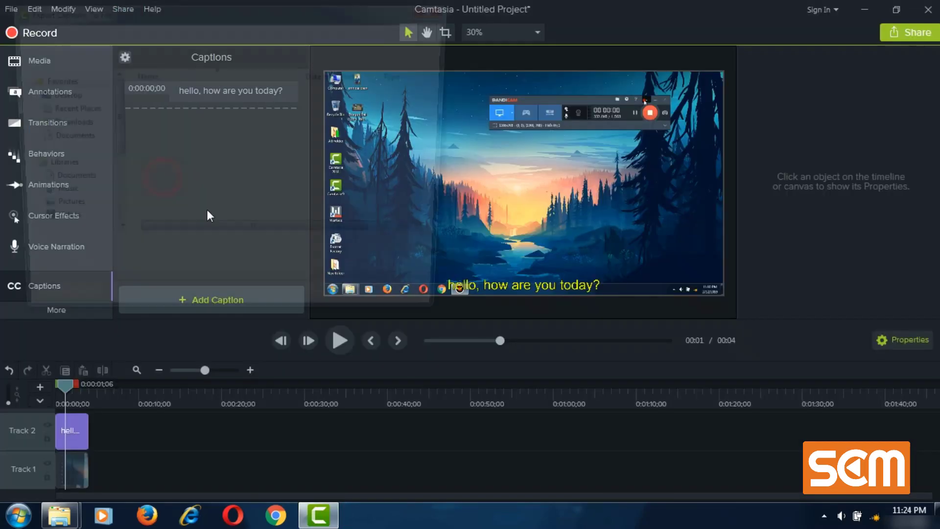
click(70, 96)
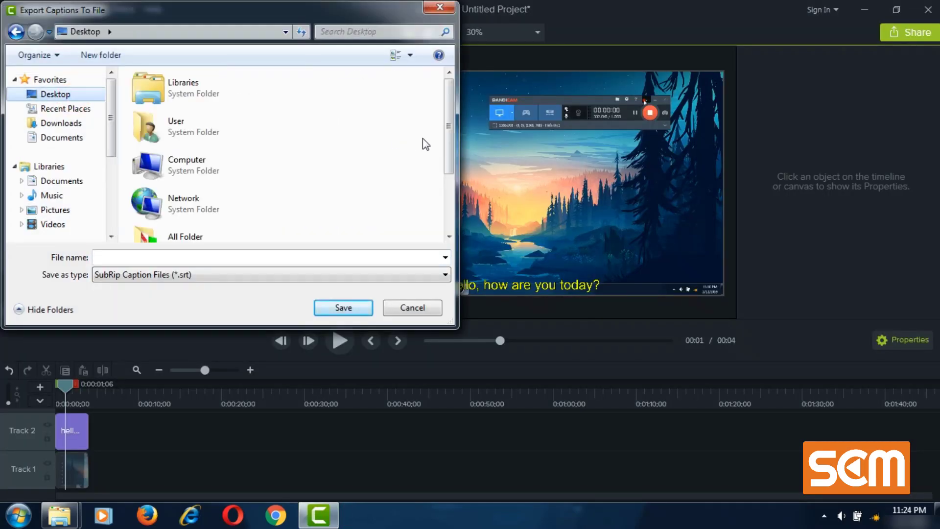
drag(451, 127, 454, 204)
double_click(184, 226)
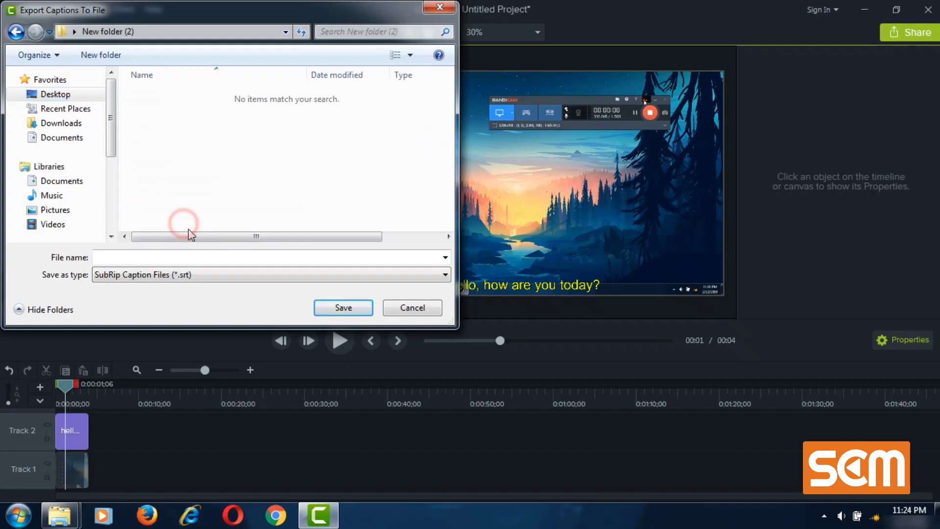
Step: Name the caption file "phu de" and save it as a SubRip (*.srt) file
click(341, 315)
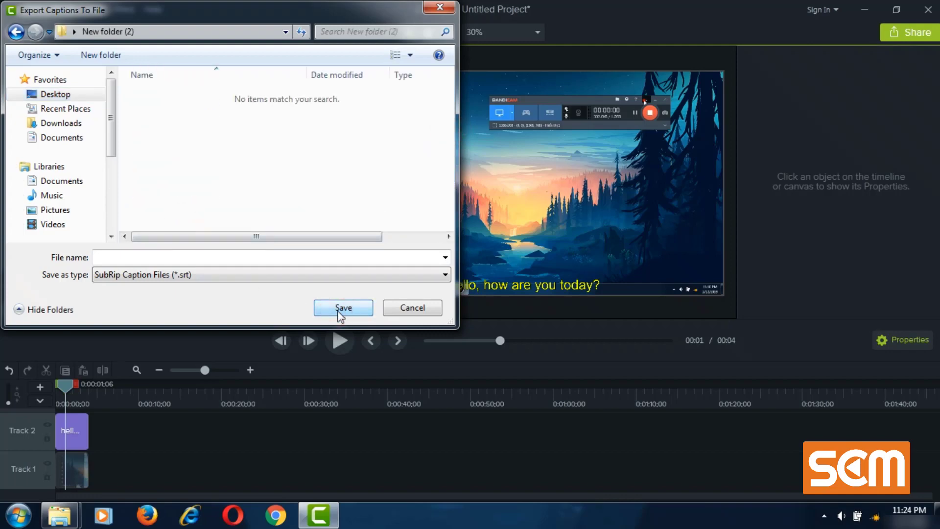
click(341, 313)
click(341, 310)
click(341, 310)
click(137, 255)
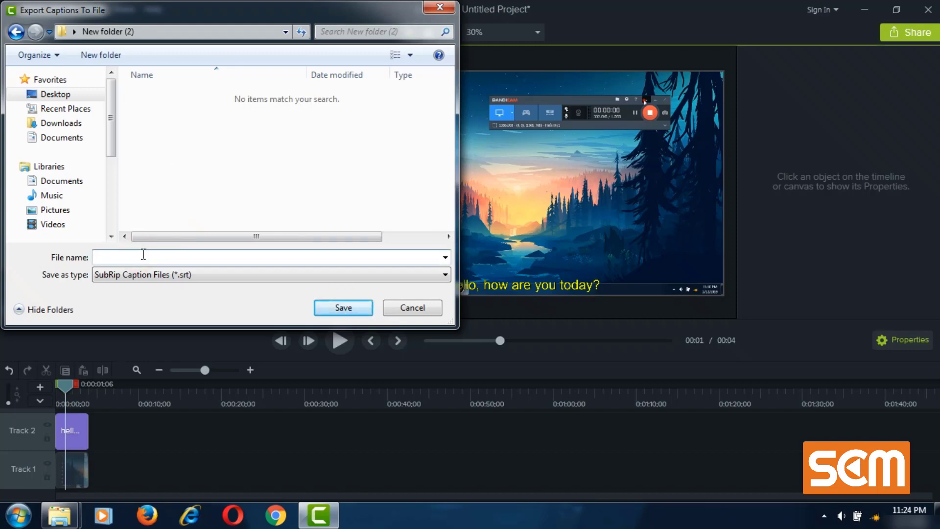
text(phu de)
click(321, 307)
Step: Open New folder (2) on the desktop and check the exported "phu de" subtitle file against the caption in the project
click(319, 515)
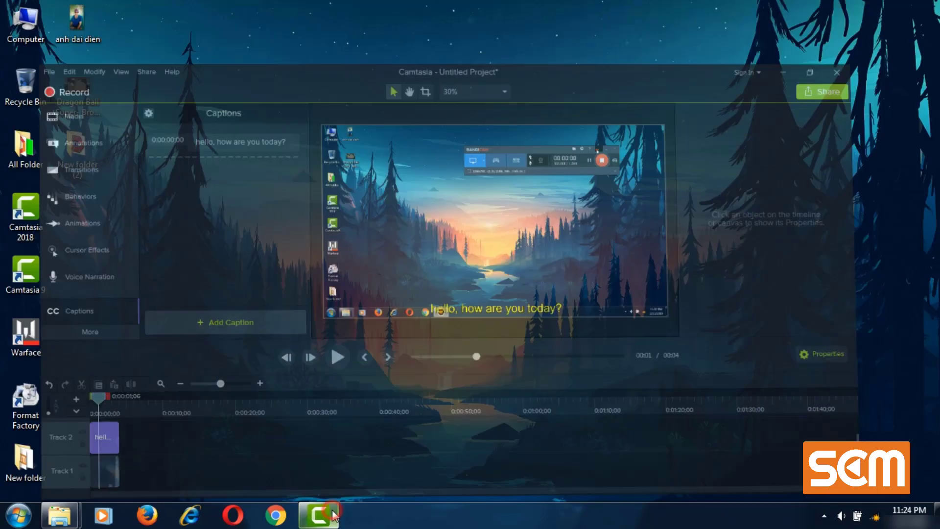
click(98, 162)
double_click(99, 164)
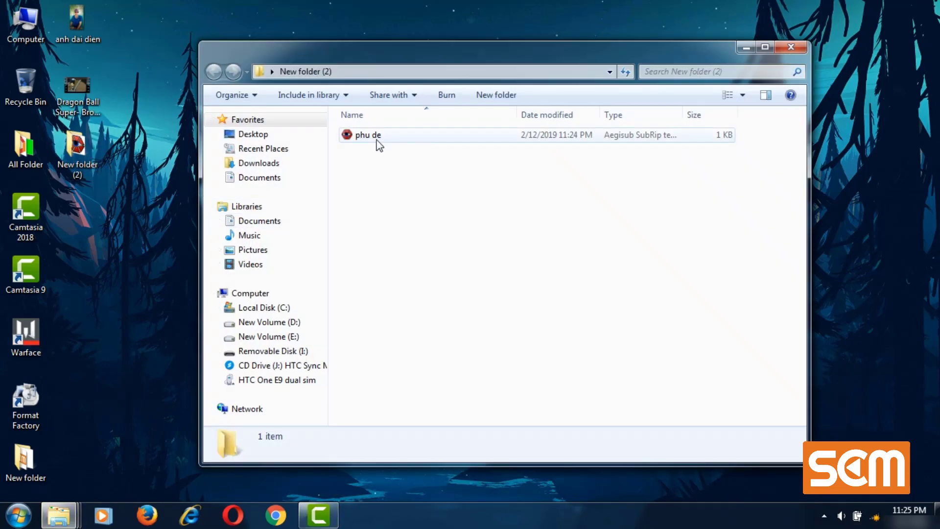
click(378, 141)
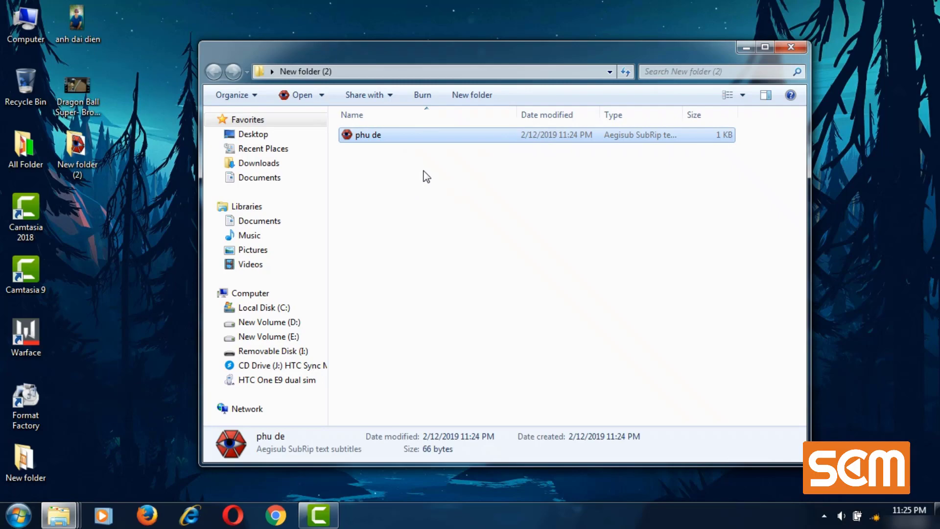
click(331, 522)
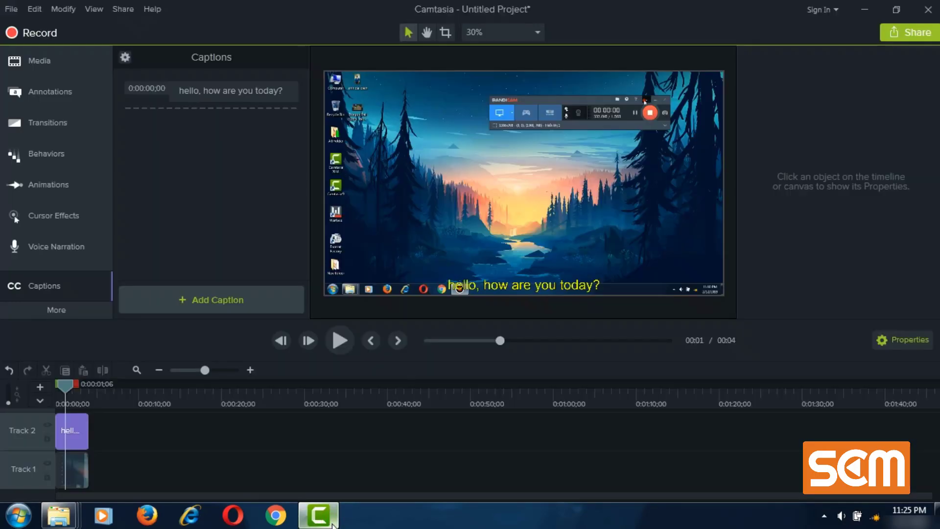
click(321, 519)
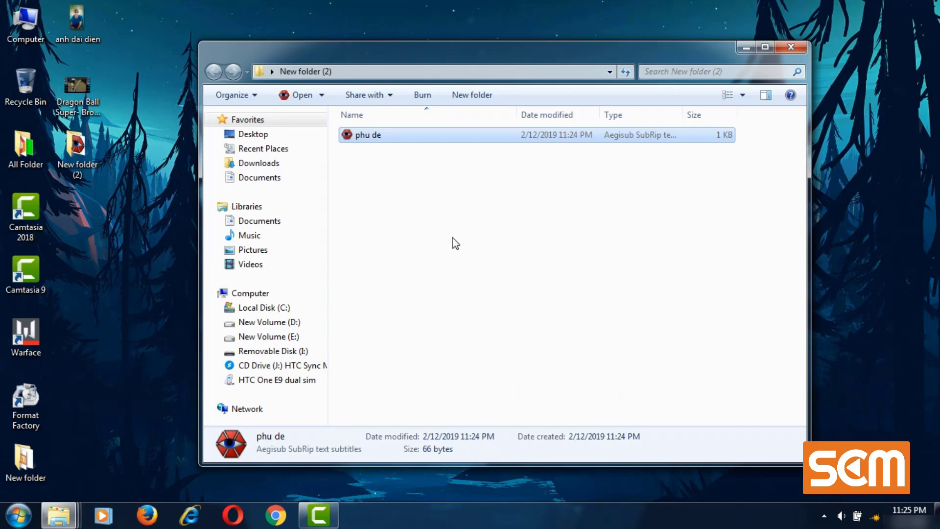
click(329, 519)
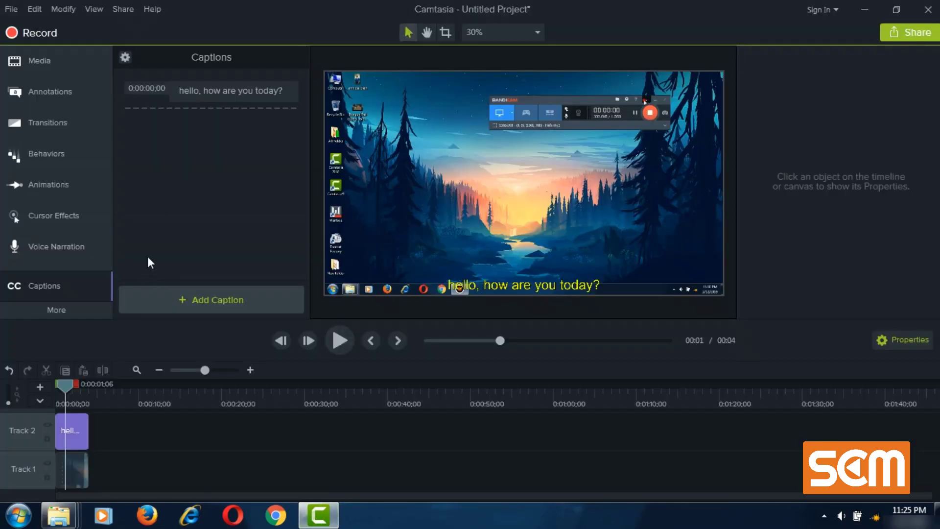
click(117, 10)
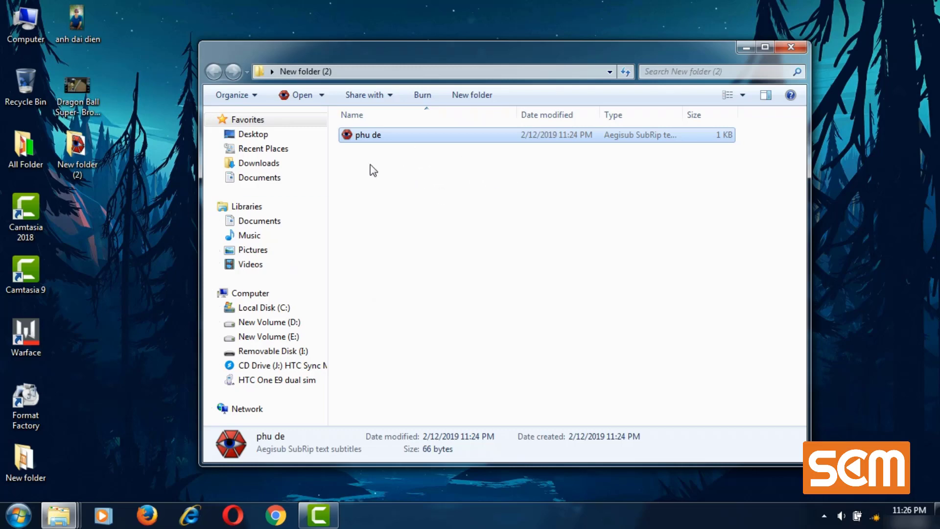
click(460, 220)
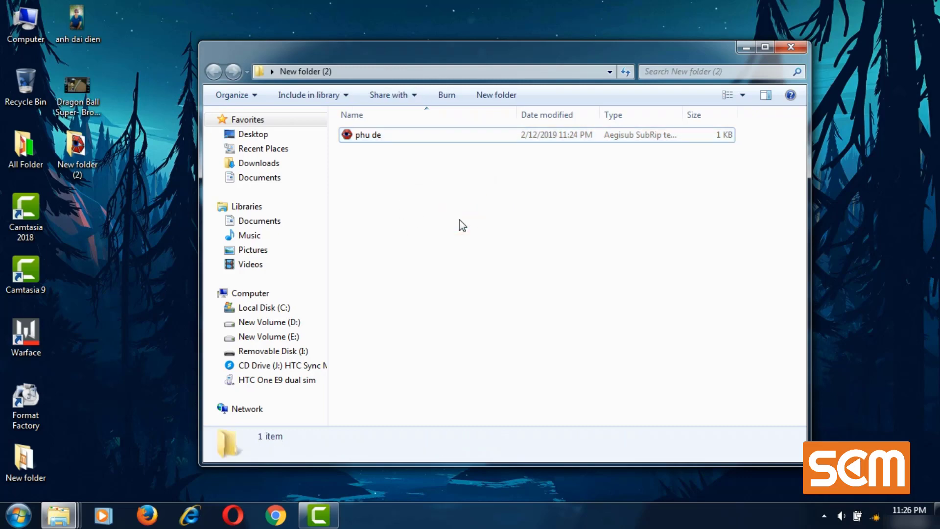
click(390, 137)
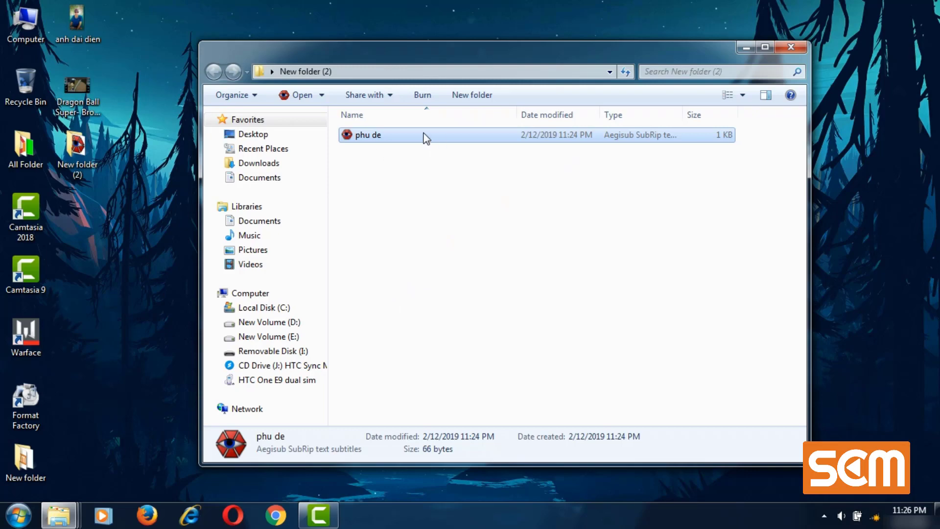
Step: Return to Camtasia, keeping the current Windows color scheme, and remove the caption from Track 2
click(335, 501)
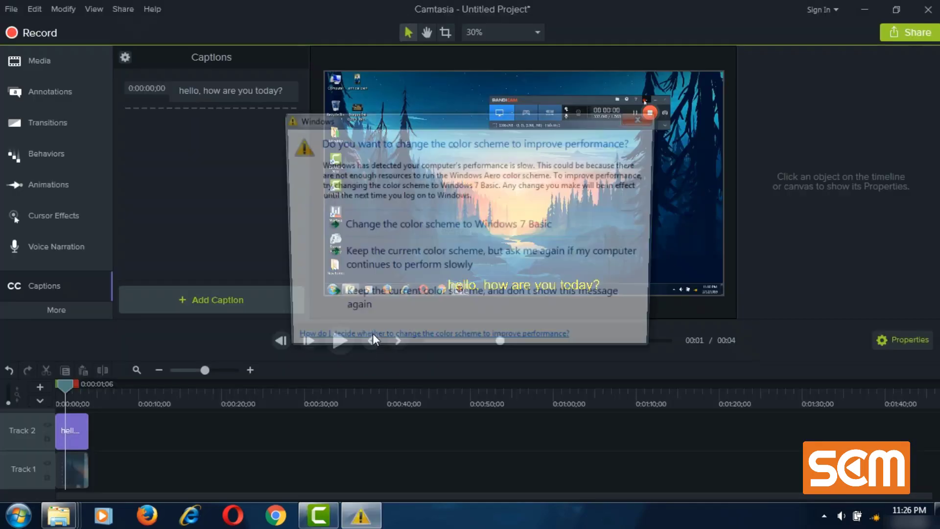
click(398, 254)
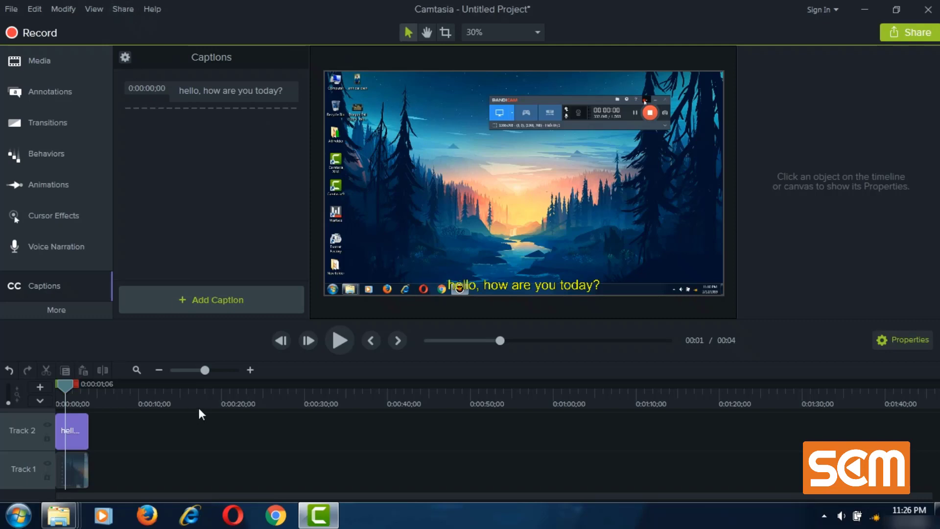
click(80, 430)
right_click(80, 430)
click(137, 275)
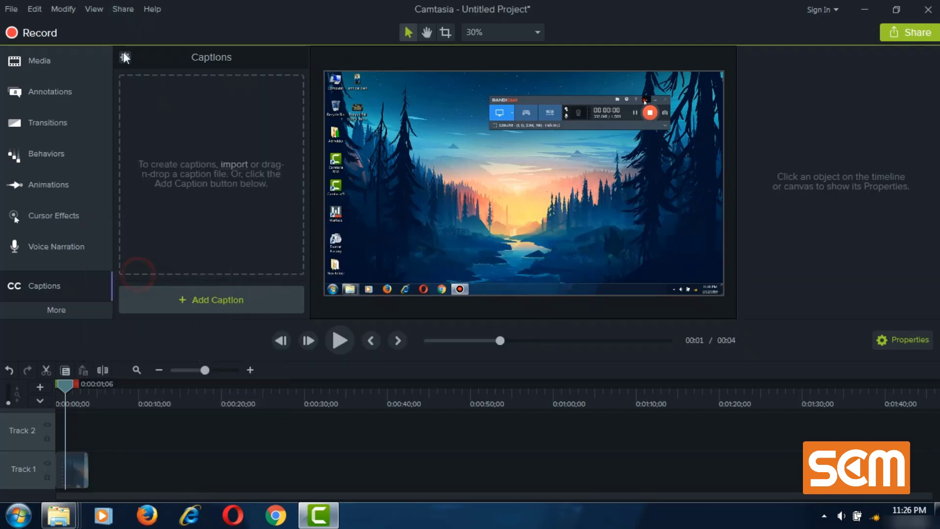
Step: Produce the caption-free video under the name "phu de" with the MP4 only (up to 1080p) preset
click(123, 8)
click(136, 27)
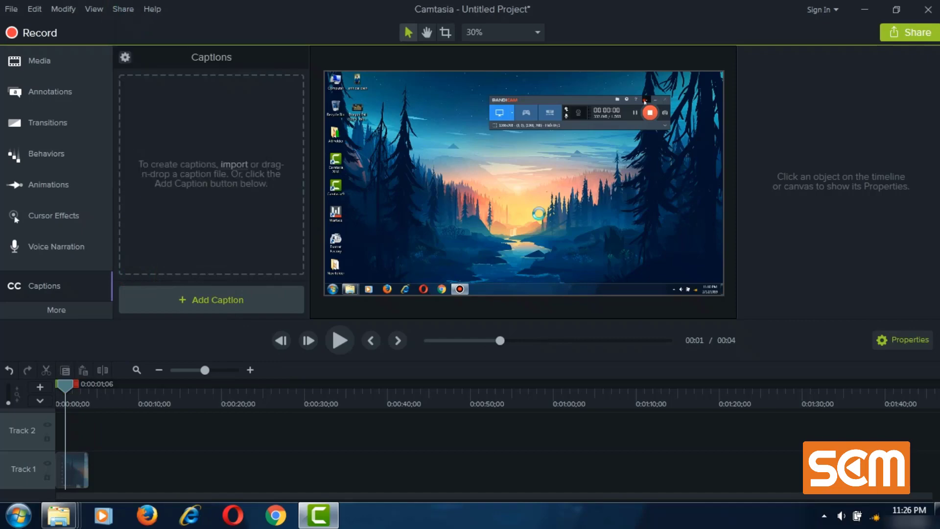
click(610, 135)
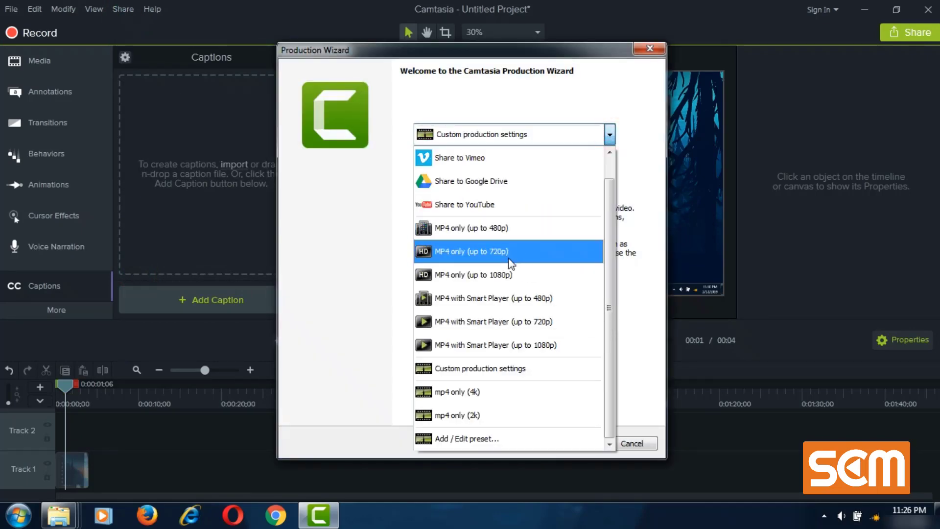
click(508, 274)
click(570, 443)
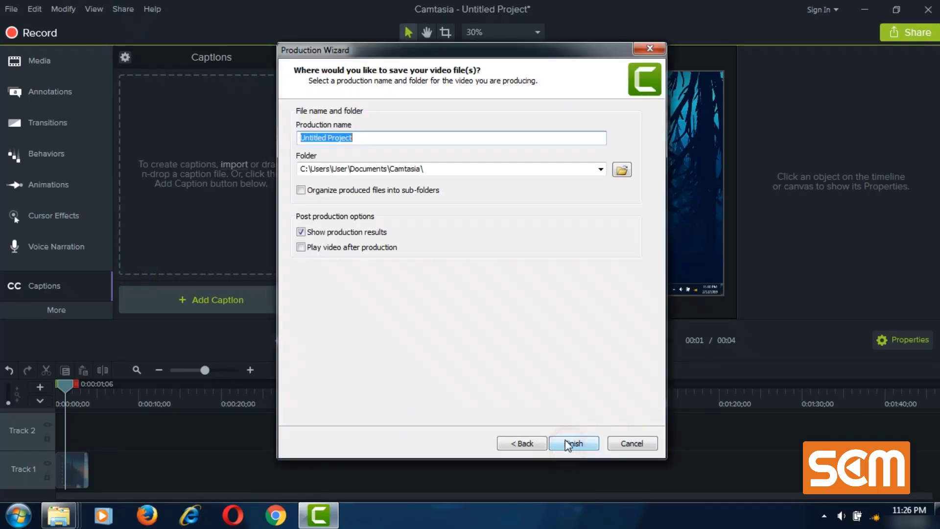
text(phu de)
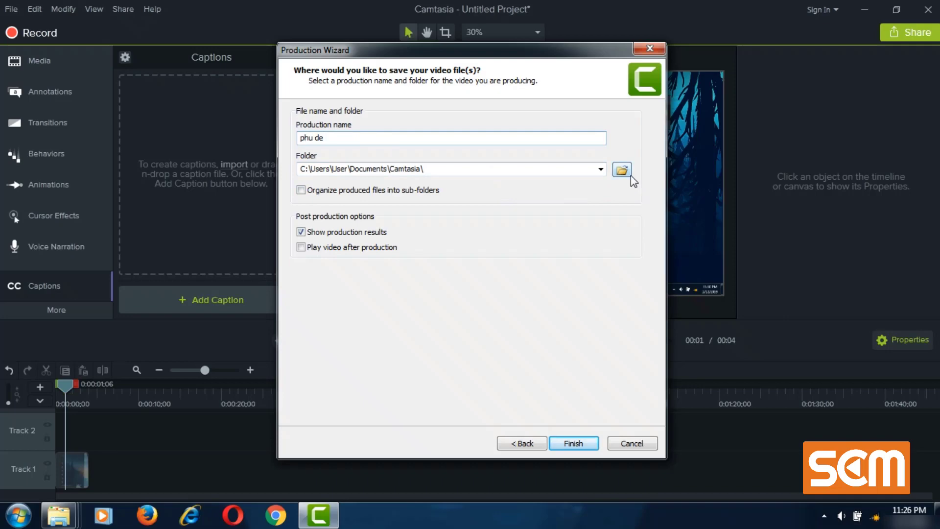
click(564, 443)
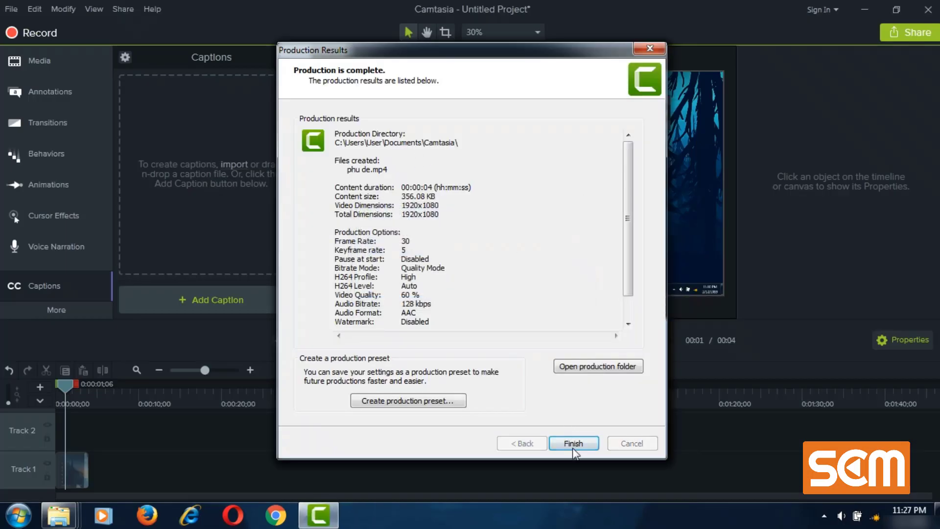
click(574, 443)
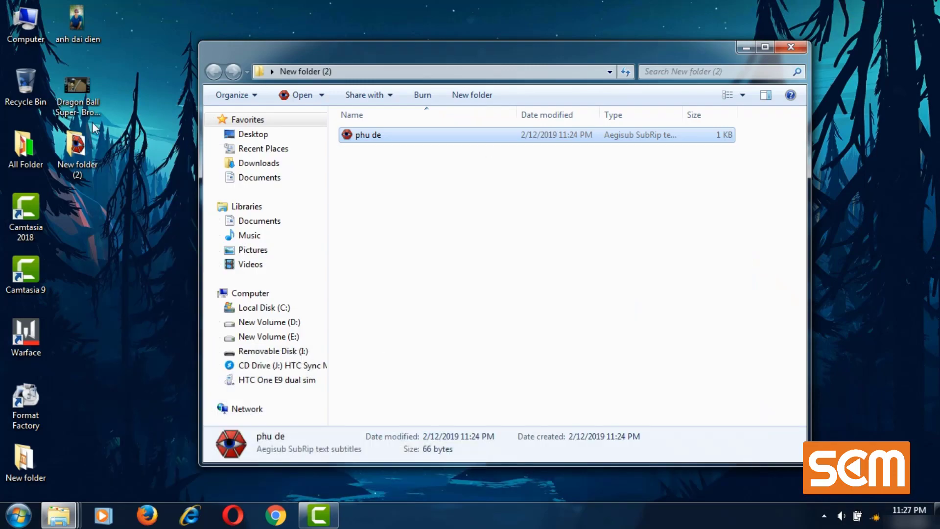
Step: Open the Documents library in a separate Explorer window
double_click(24, 147)
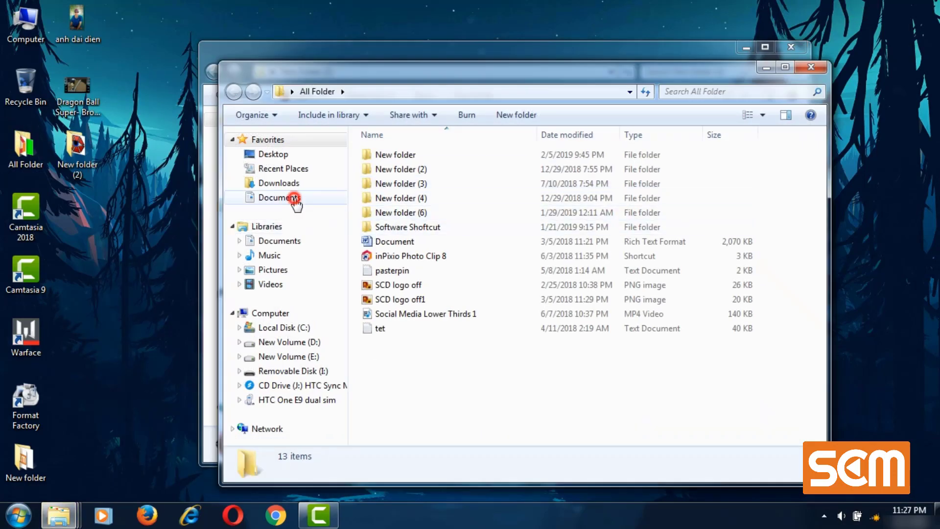
click(295, 198)
double_click(408, 221)
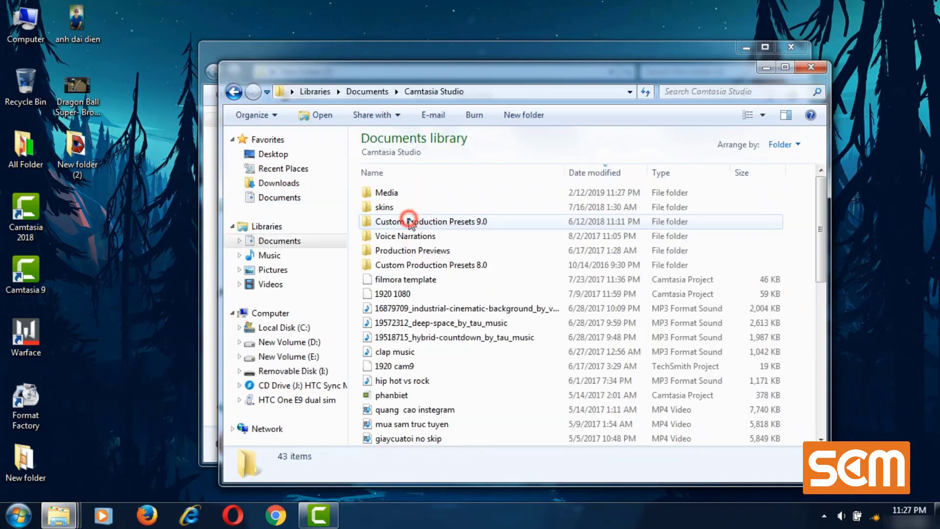
double_click(390, 208)
click(402, 196)
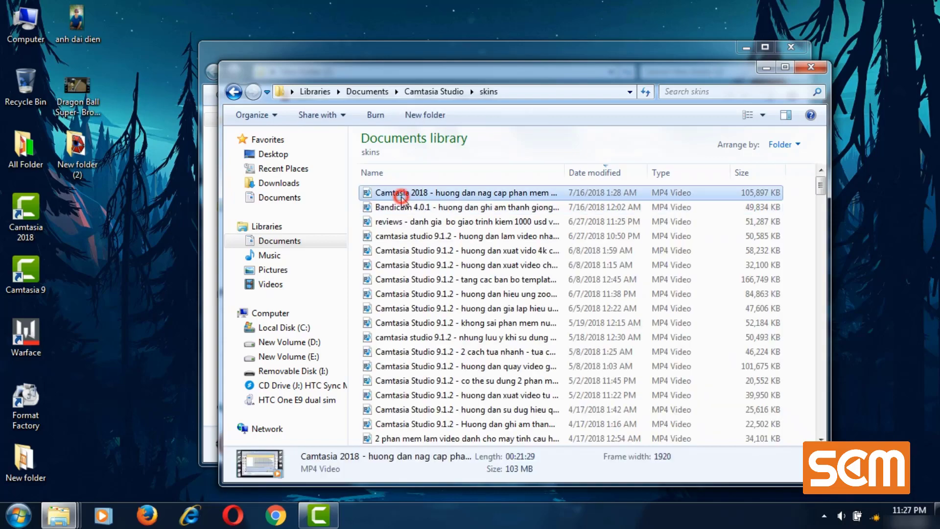
right_click(401, 196)
click(232, 92)
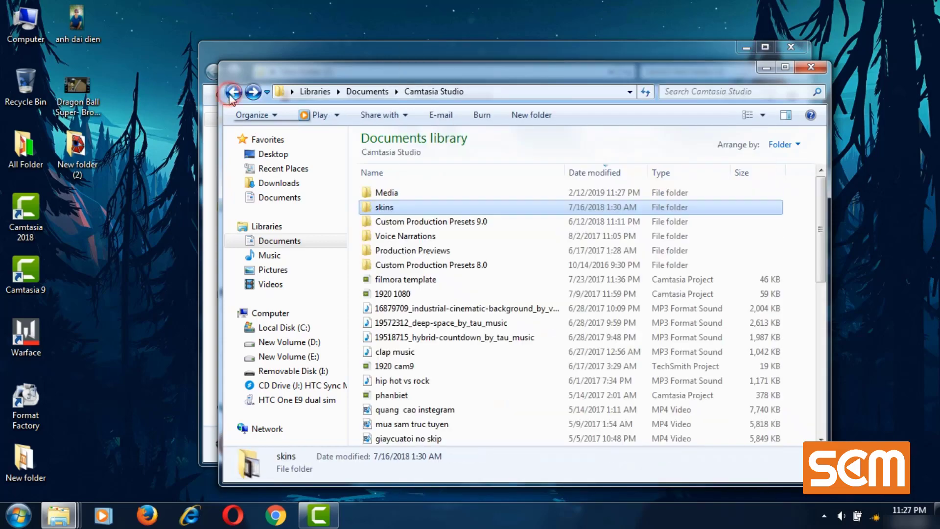
click(233, 92)
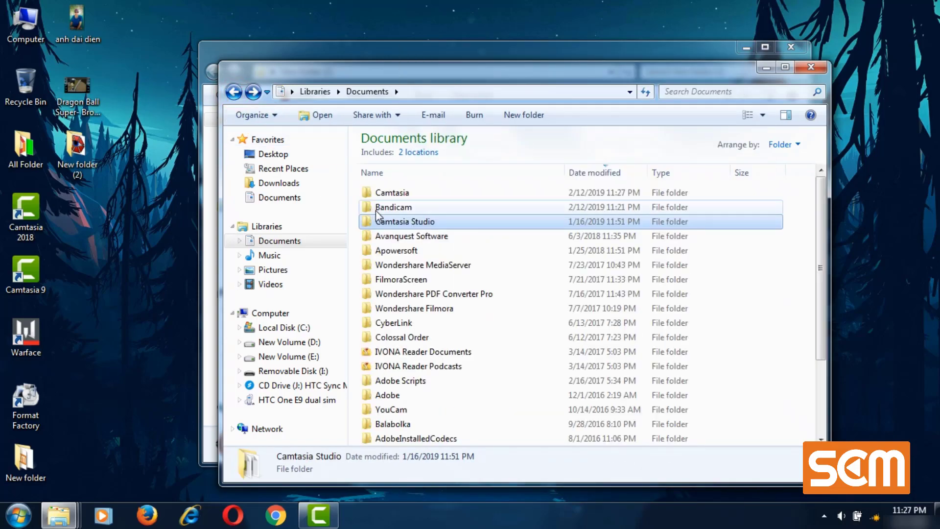
Step: Place the produced "phu de" MP4 from the Camtasia folder in Documents into New folder (2) beside the subtitle file
double_click(384, 194)
click(413, 224)
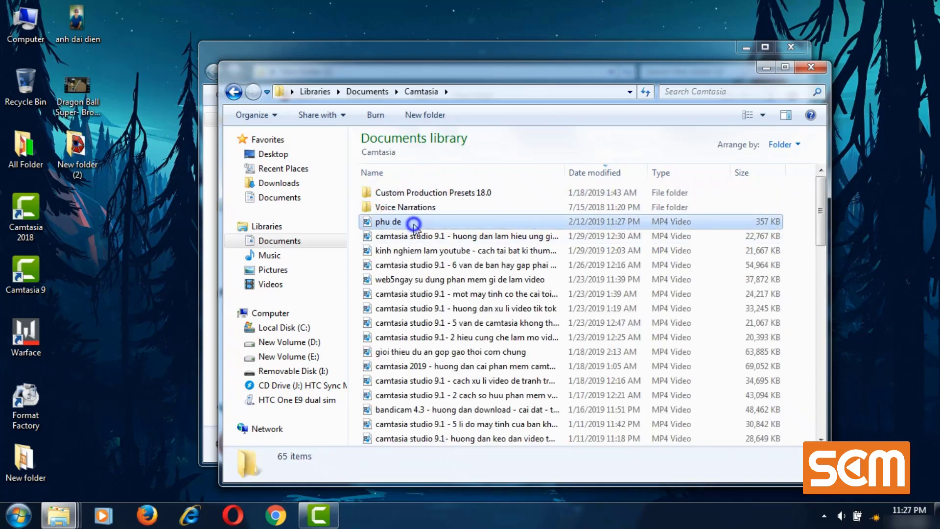
right_click(414, 224)
click(456, 397)
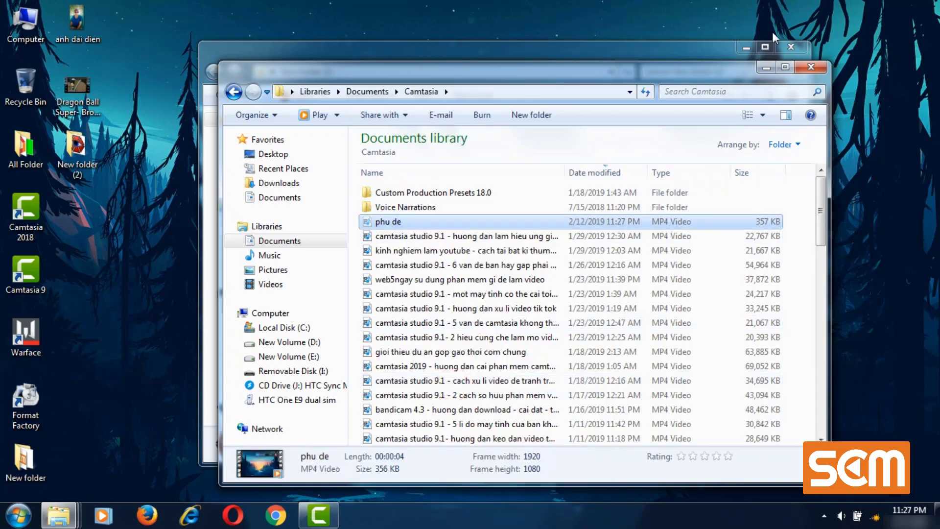
click(809, 70)
right_click(515, 179)
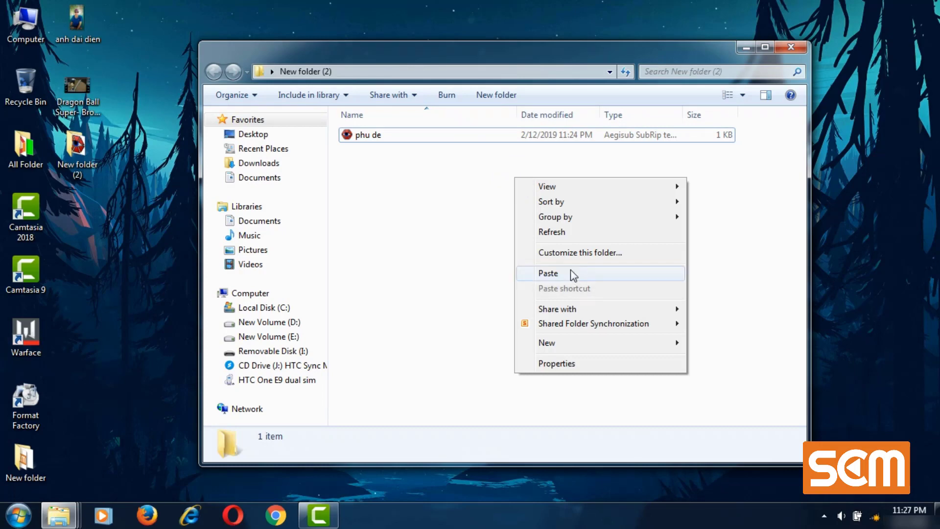
click(571, 273)
click(597, 281)
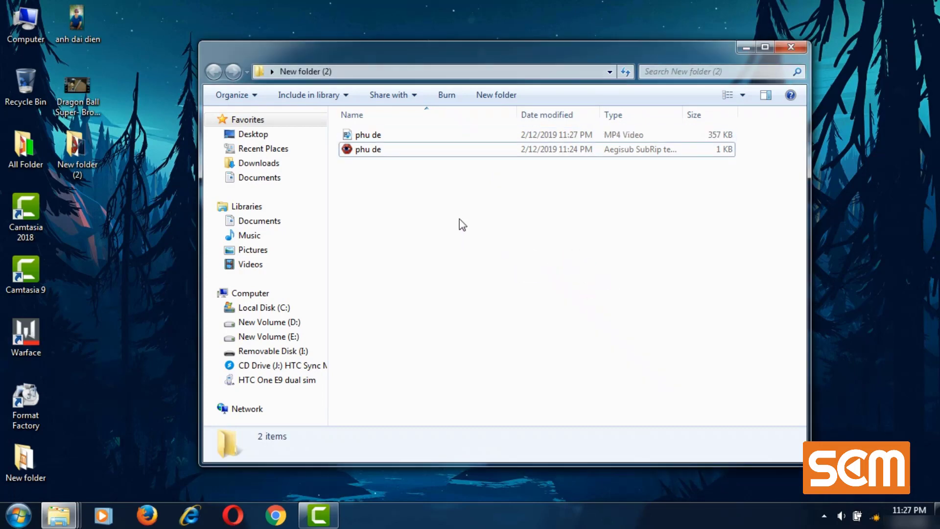
Step: Play the "phu de" MP4 from New folder (2) in MPC-HC x64 to check for the subtitle, and close the player
click(408, 135)
right_click(408, 135)
click(453, 236)
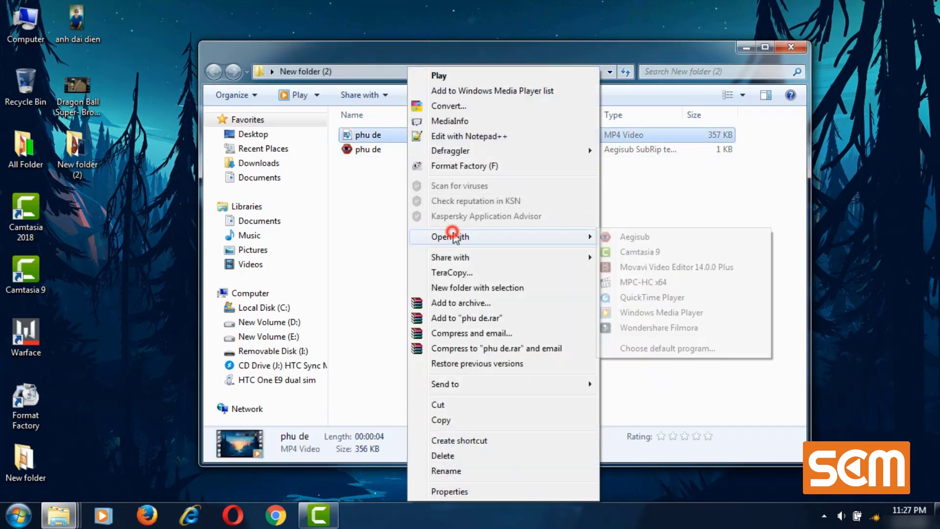
click(646, 282)
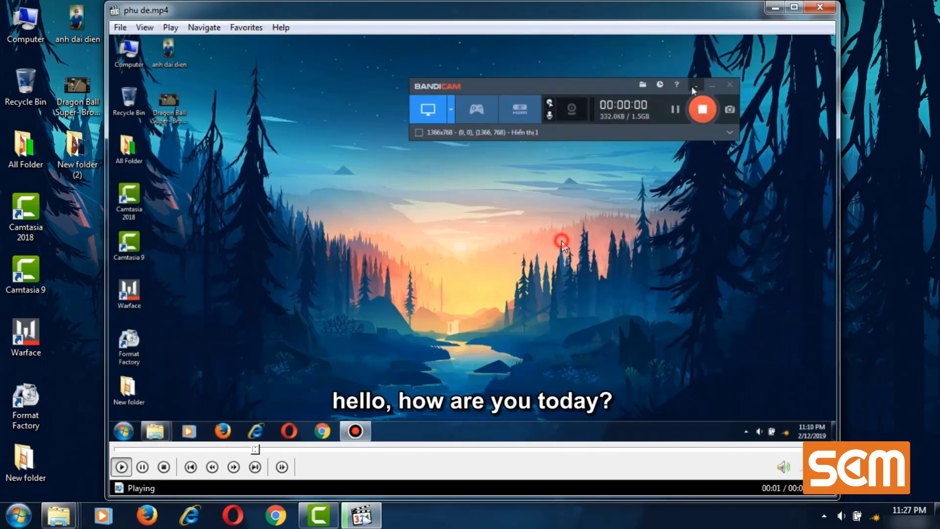
click(562, 245)
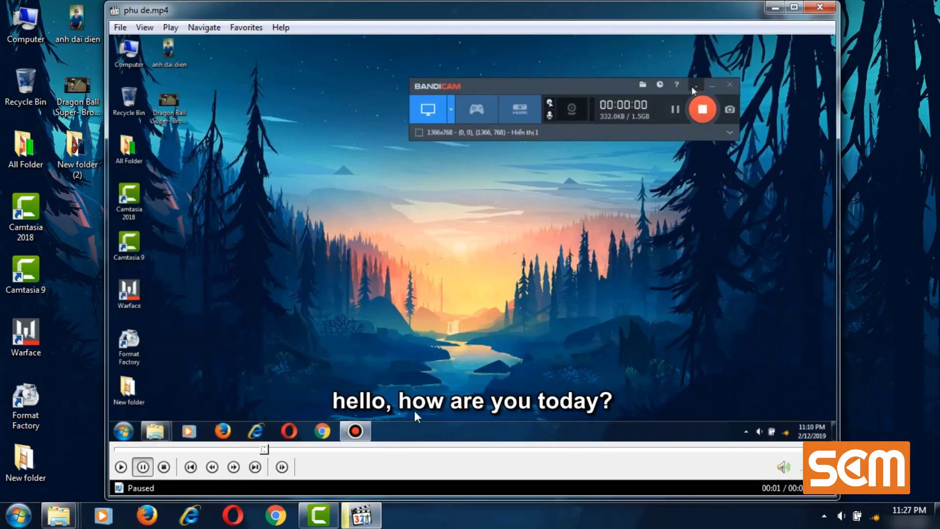
click(819, 8)
Step: Move the "phu de" subtitle file out of New folder (2) onto the desktop
click(395, 152)
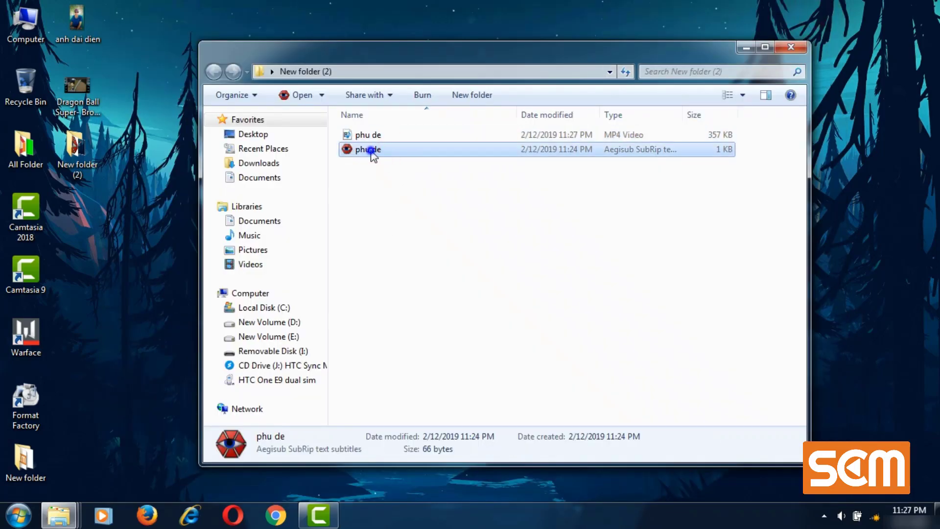
right_click(372, 154)
click(357, 196)
drag(350, 148, 85, 232)
click(96, 239)
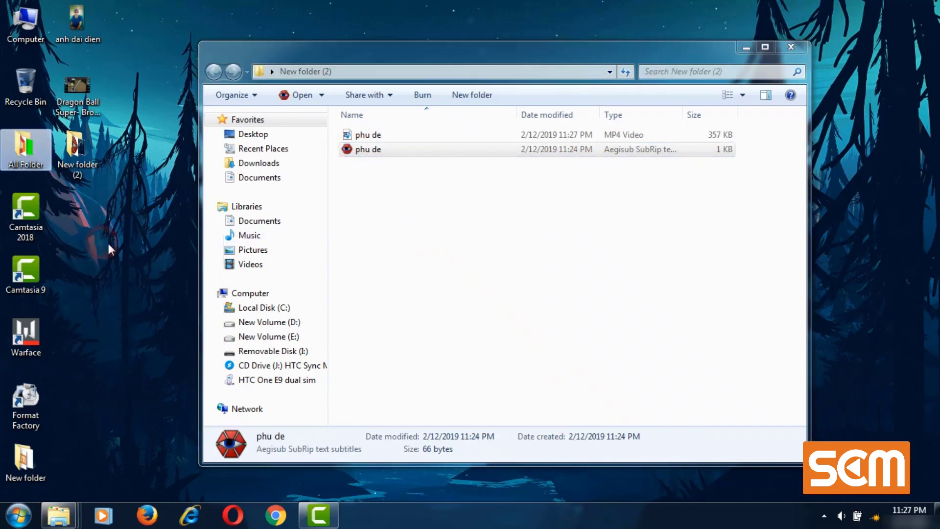
Step: Play the "phu de" MP4 in MPC-HC x64 without the subtitle file in its folder, and close the player
right_click(383, 135)
click(463, 260)
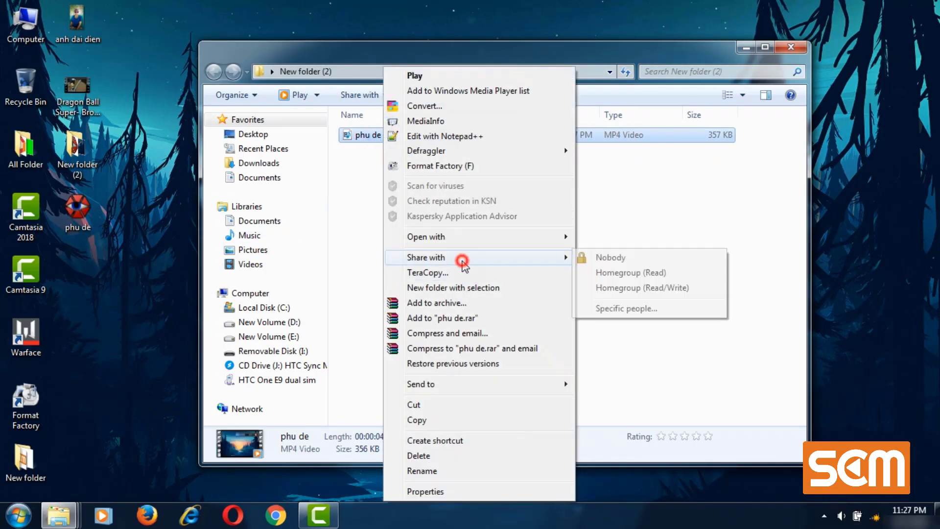
mouse_move(475, 237)
click(607, 280)
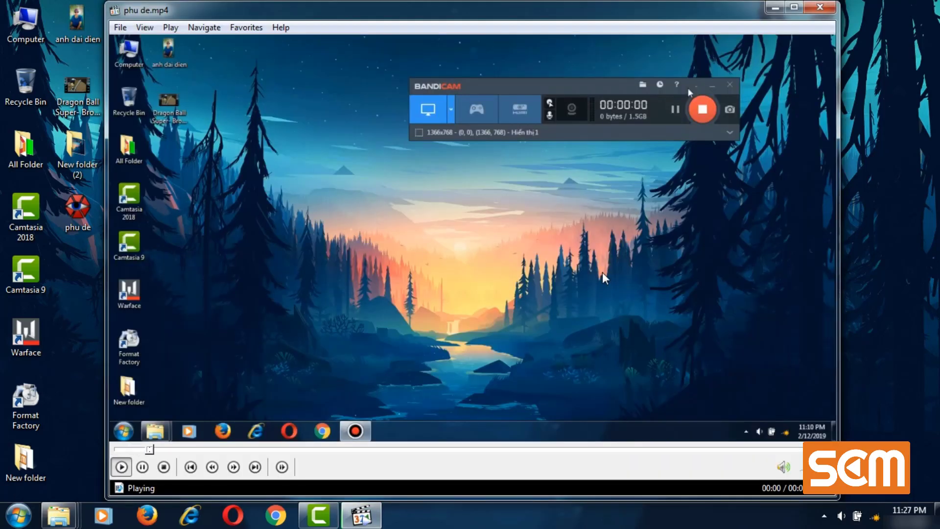
click(313, 284)
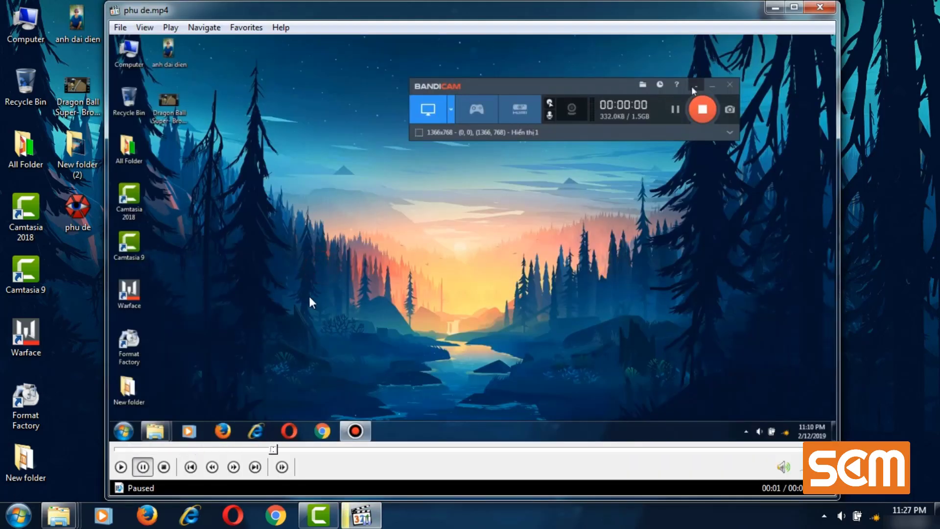
click(826, 5)
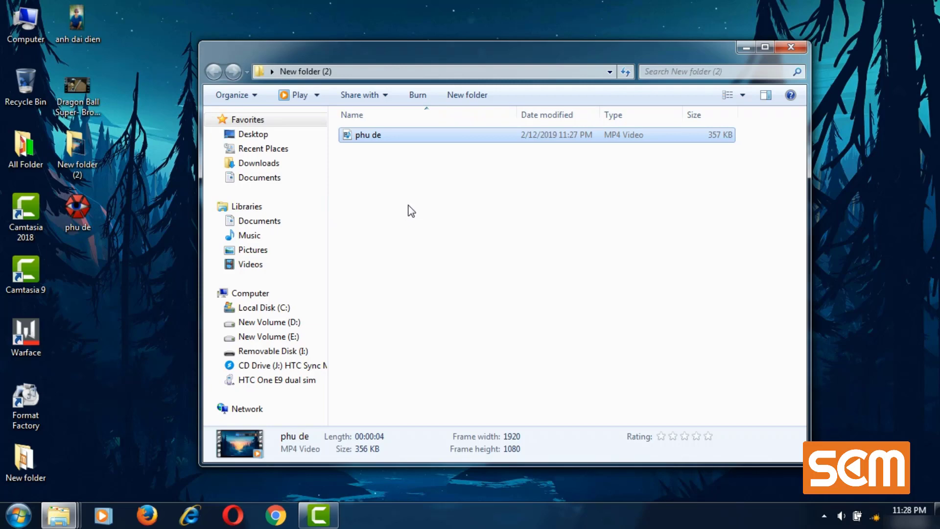
Step: Move the "phu de" subtitle file from the desktop back into New folder (2)
click(82, 223)
mouse_move(79, 207)
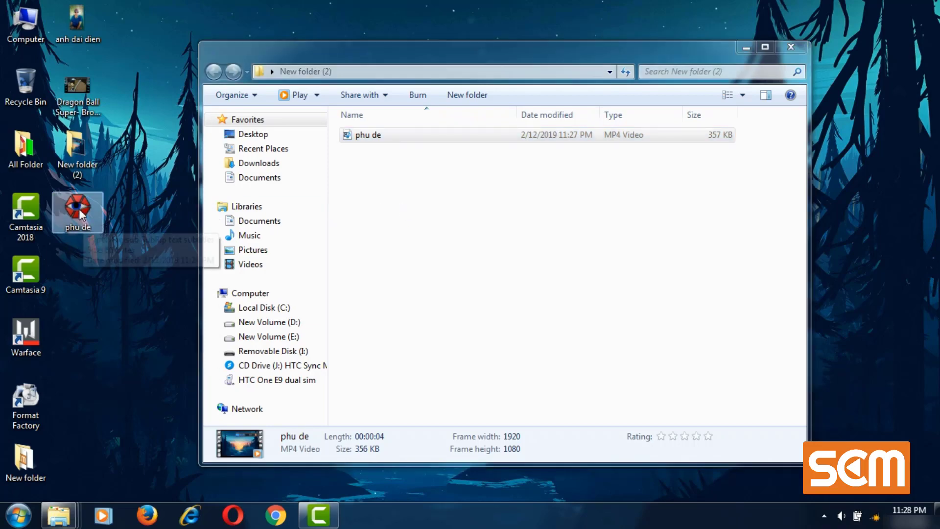
drag(78, 206, 471, 231)
click(505, 242)
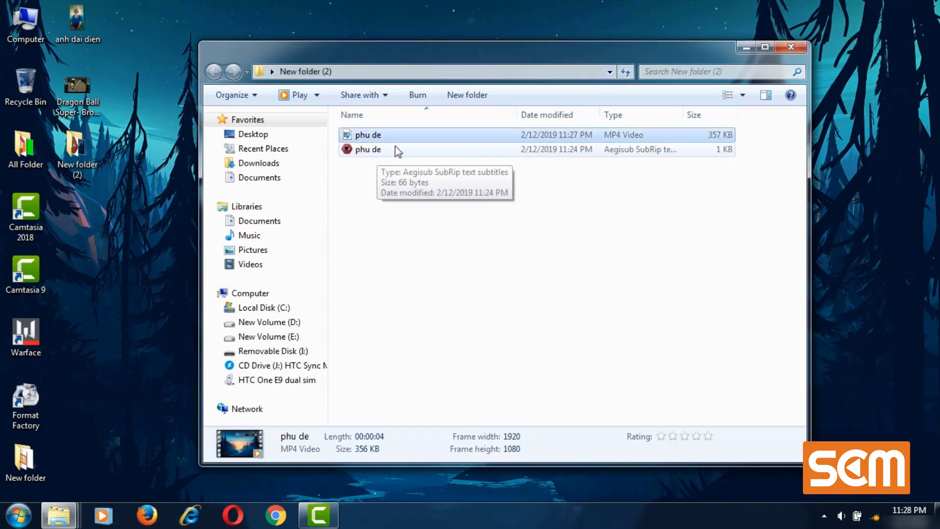
Step: Play the "phu de" MP4 in MPC-HC x64 again with both files together, pause it to check the subtitle, and close the player
right_click(380, 137)
click(431, 236)
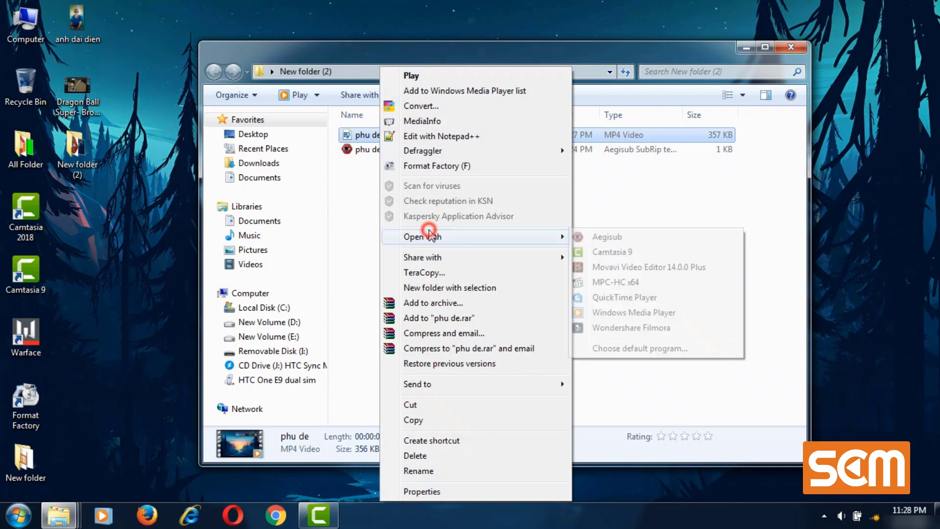
click(624, 280)
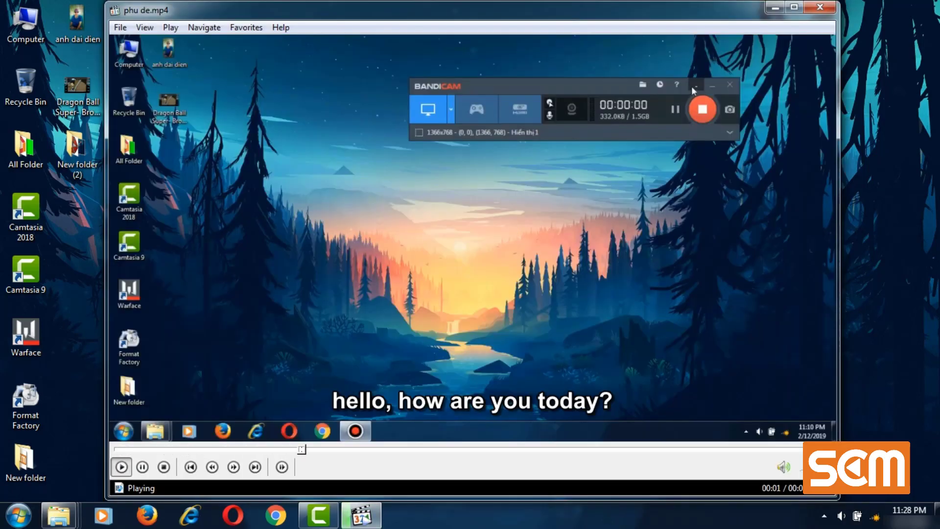
click(508, 224)
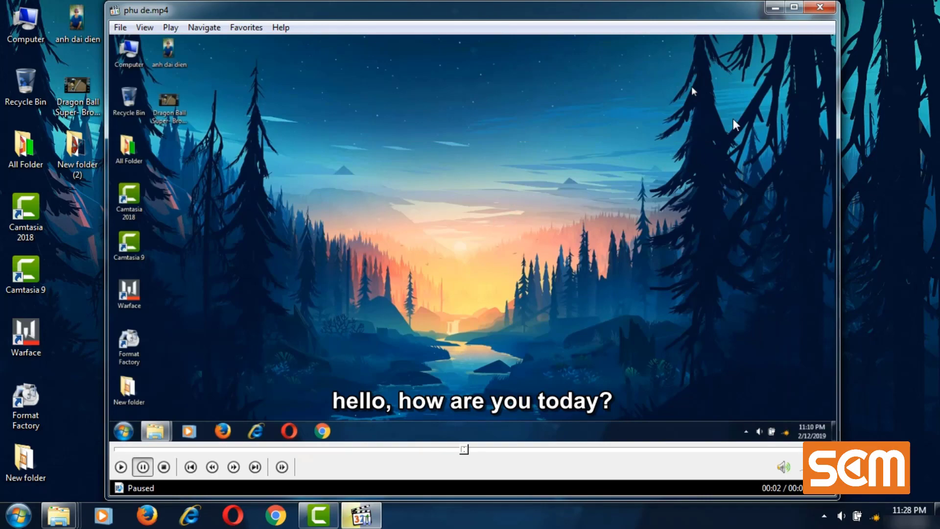
click(814, 9)
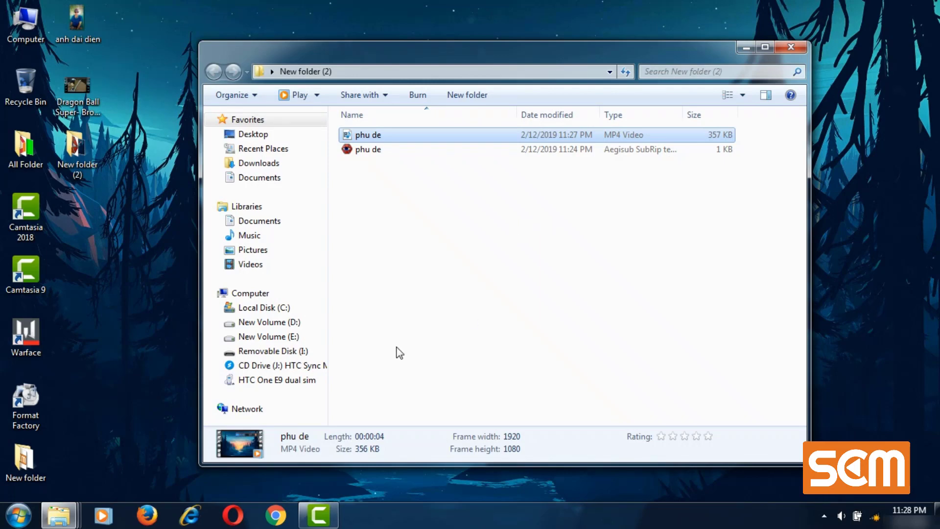
Step: Switch to Camtasia, add a caption reading "hello, how are you today", and move it to the start of Track 2
click(330, 515)
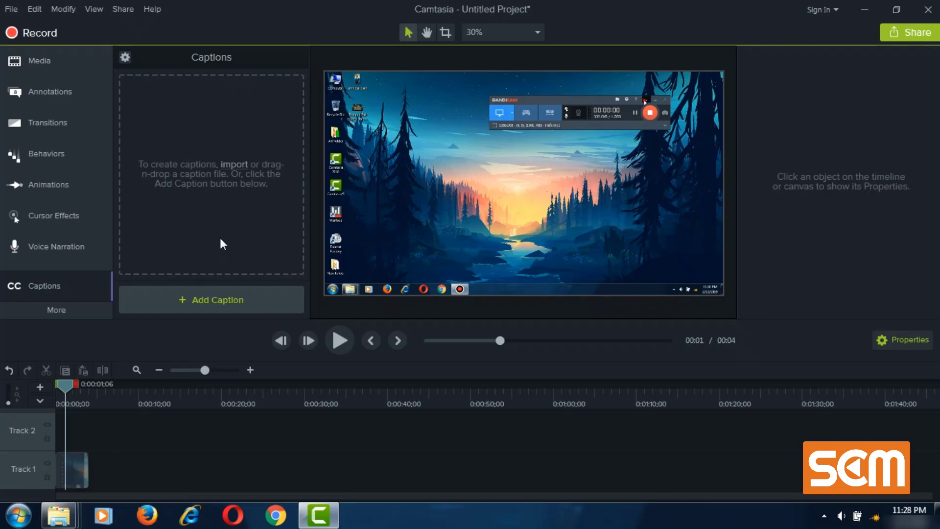
click(319, 515)
click(318, 516)
click(159, 307)
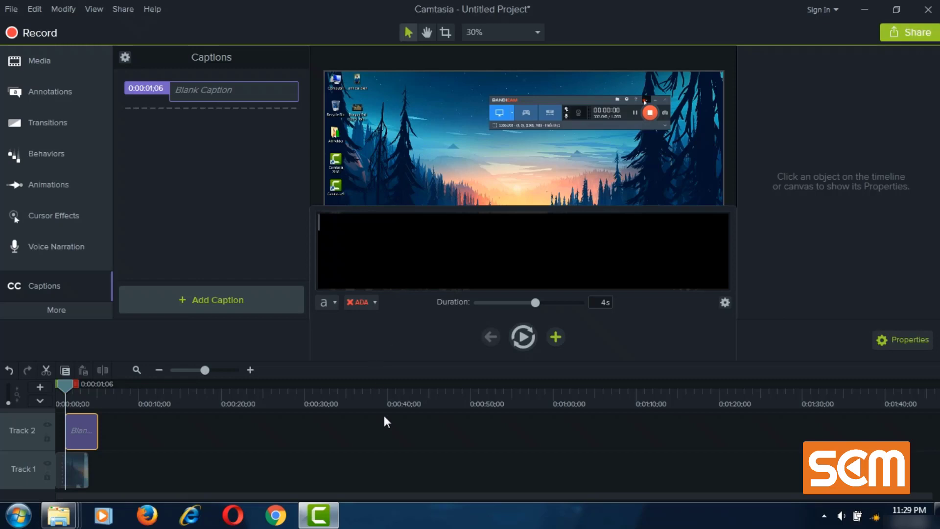
text(hello)
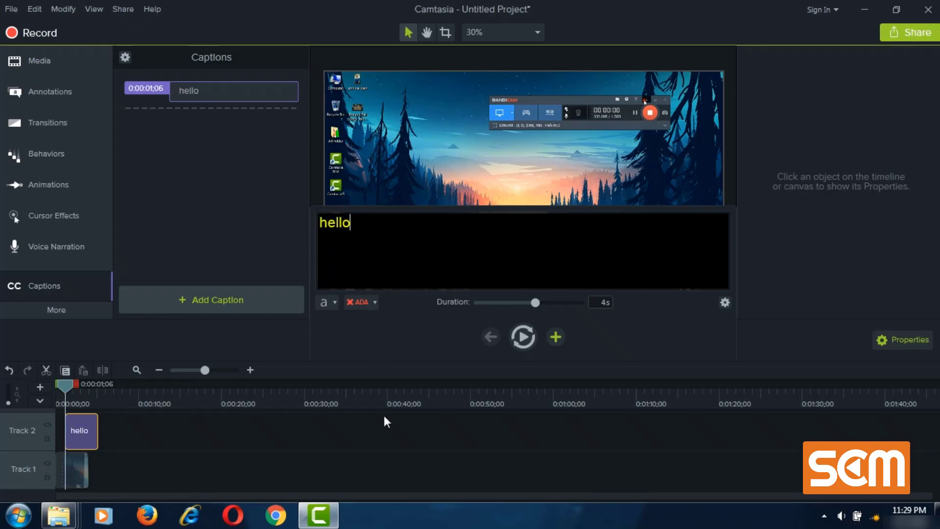
text(, how are you today)
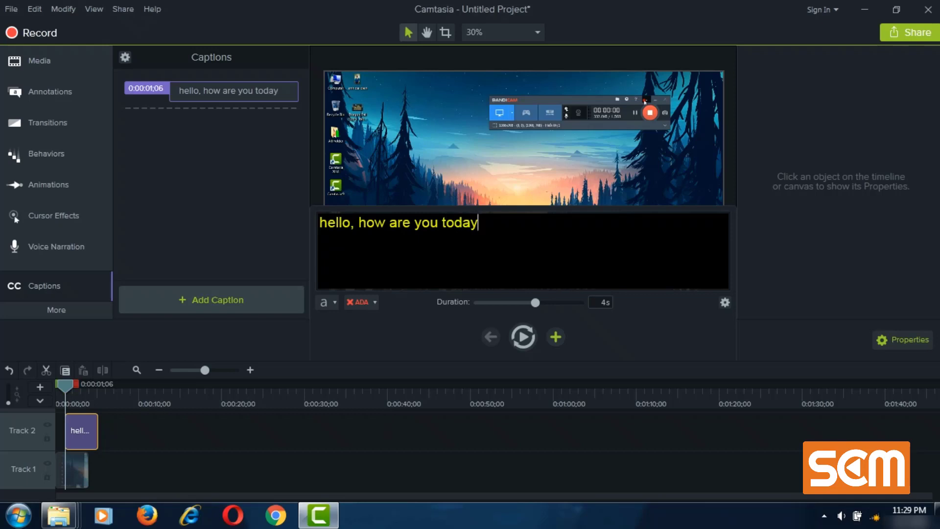
drag(86, 431, 75, 431)
click(141, 431)
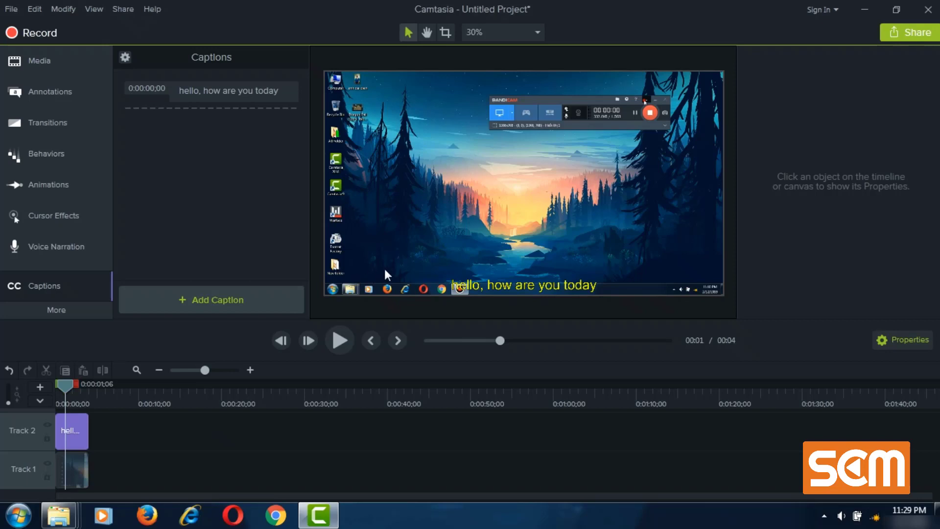
Step: Produce the captioned video as "phu de" with the MP4 only (up to 1080p) preset, accepting the loss of closed captioning
click(898, 39)
click(909, 34)
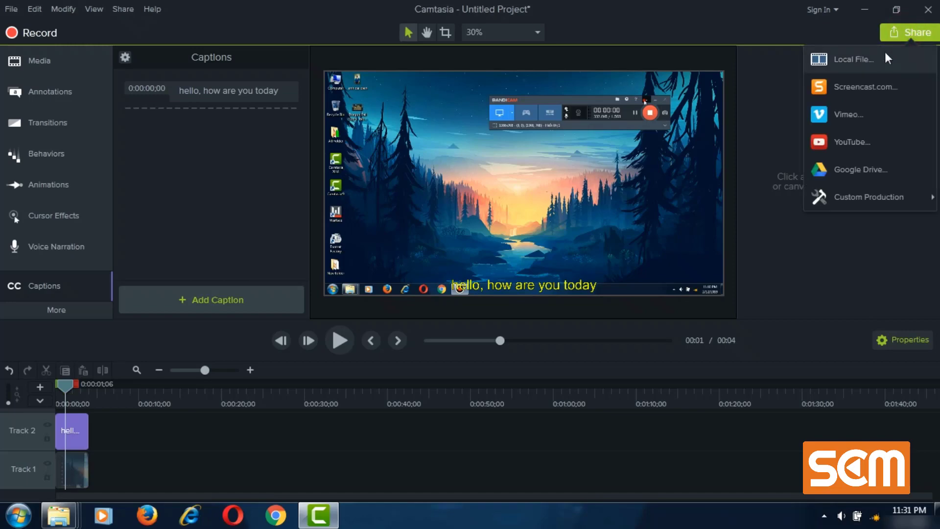
click(877, 58)
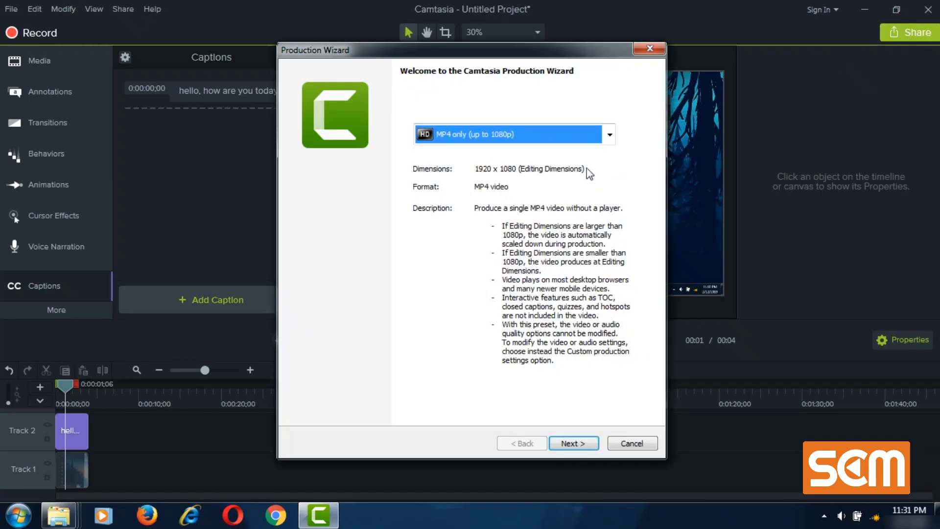
click(610, 134)
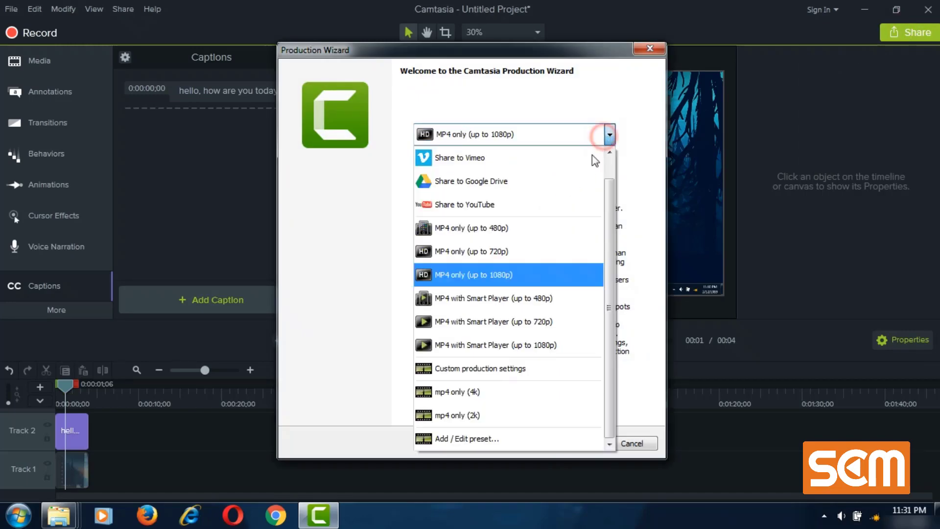
click(520, 276)
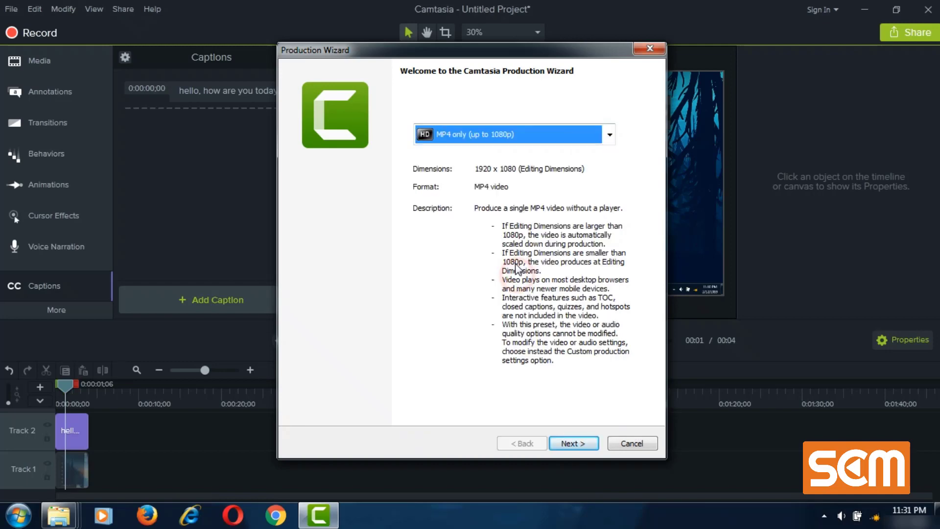
click(571, 441)
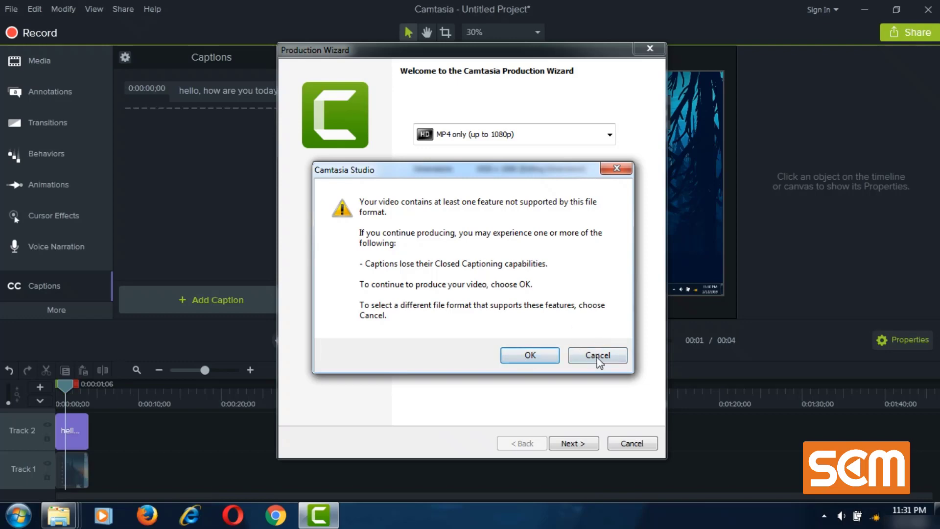
click(523, 357)
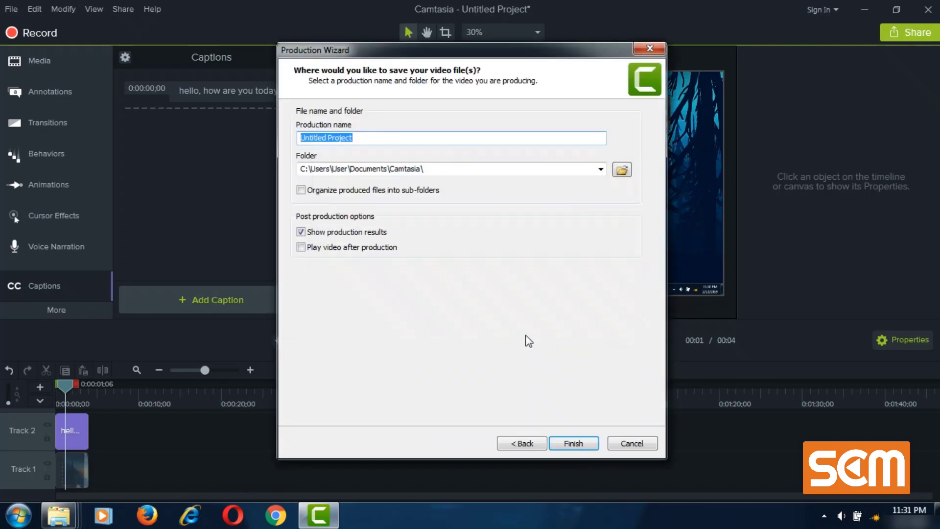
text(phu de)
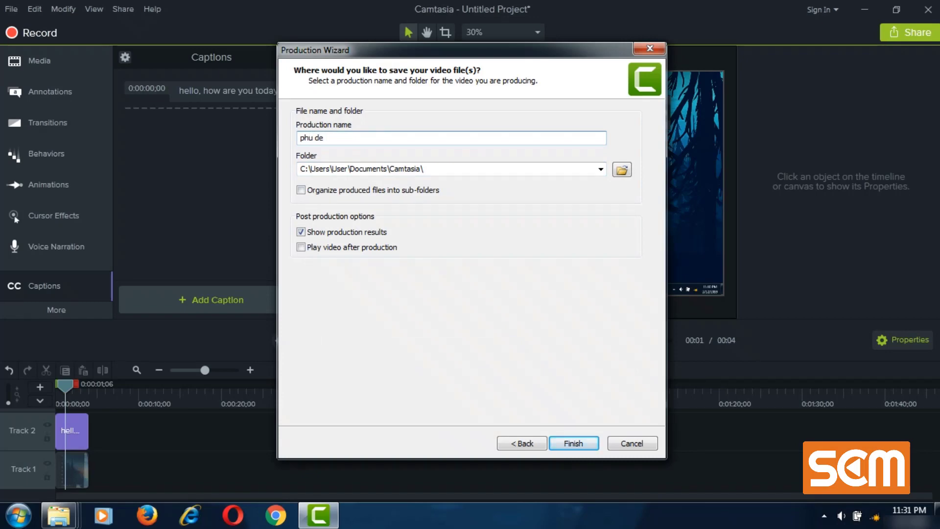
click(574, 443)
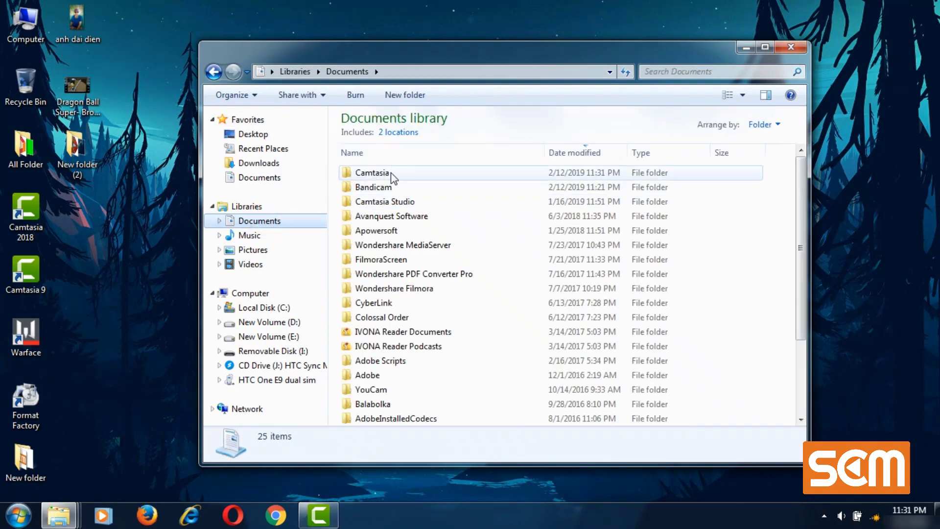
Step: Open the Camtasia folder in Documents and play the new "phu de" MP4 in MPC-HC x64 to check its caption
click(391, 173)
double_click(391, 173)
right_click(400, 202)
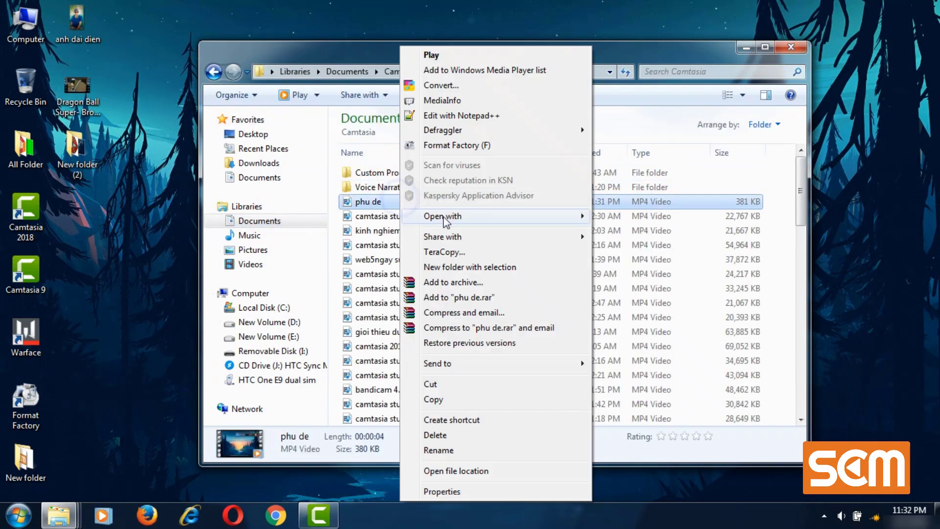
mouse_move(465, 218)
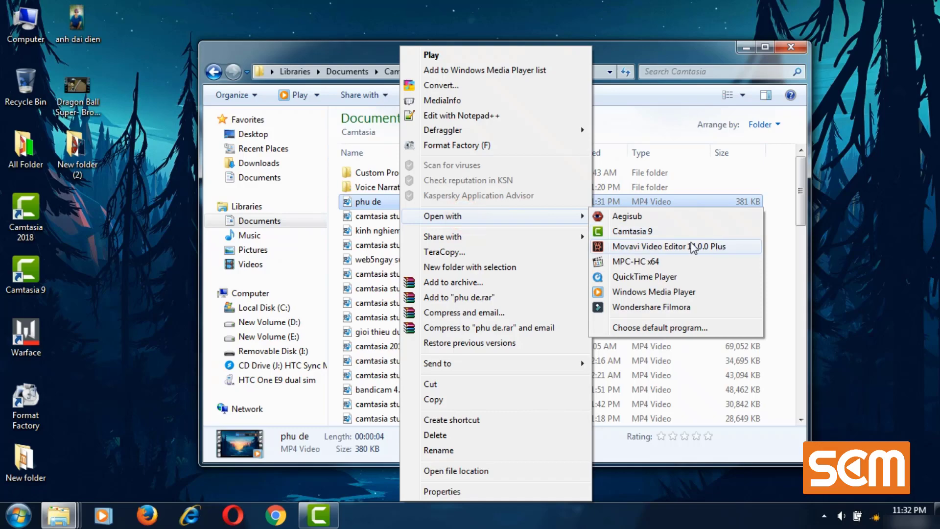
click(645, 263)
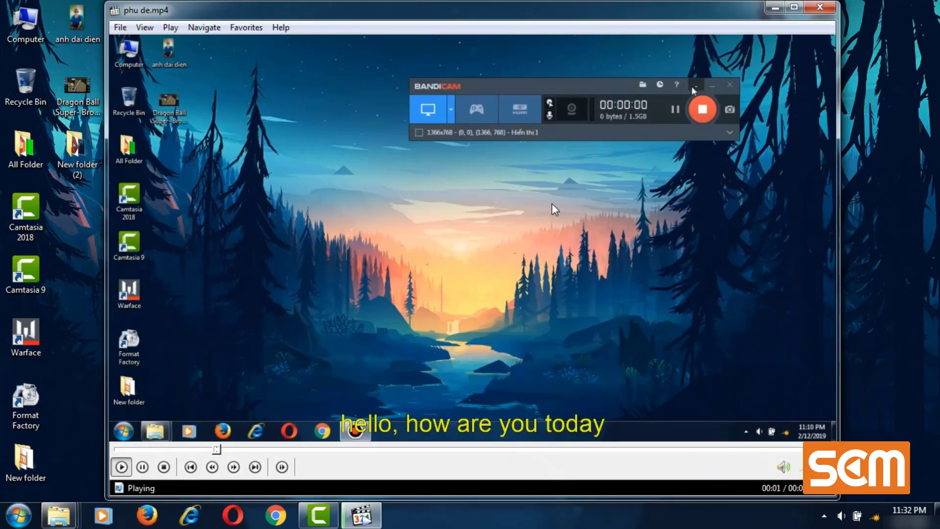
Step: Pause the "phu de" video to check its built-in caption, and close the player
click(530, 292)
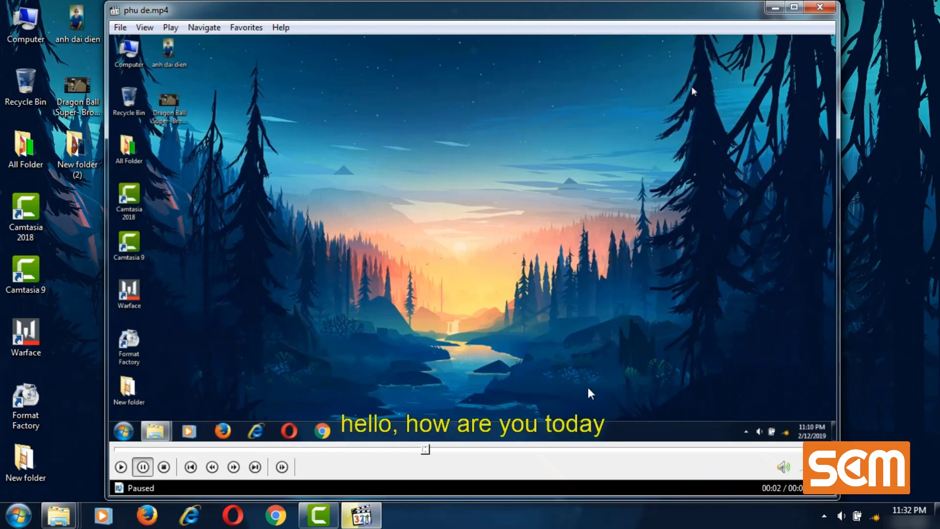
click(812, 16)
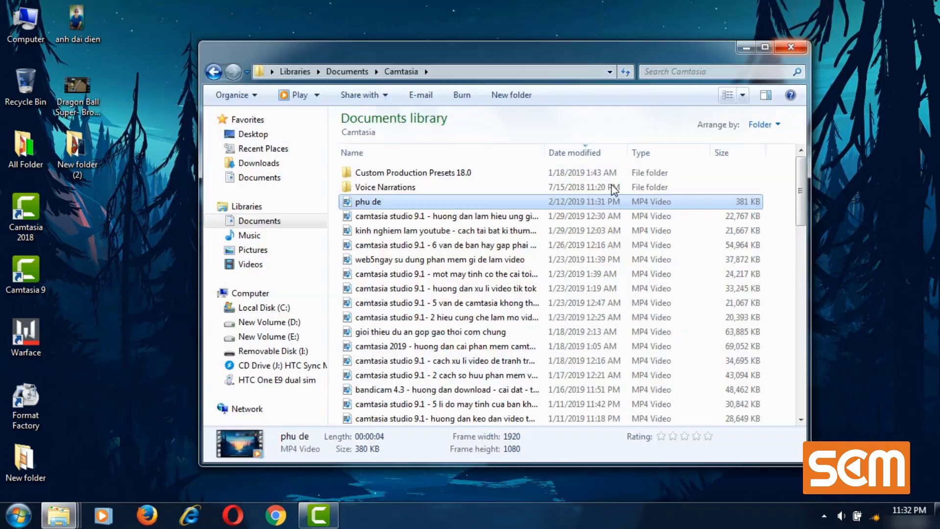
Step: Cut the "phu de" MP4 from the Camtasia documents folder and close the folder window
right_click(399, 202)
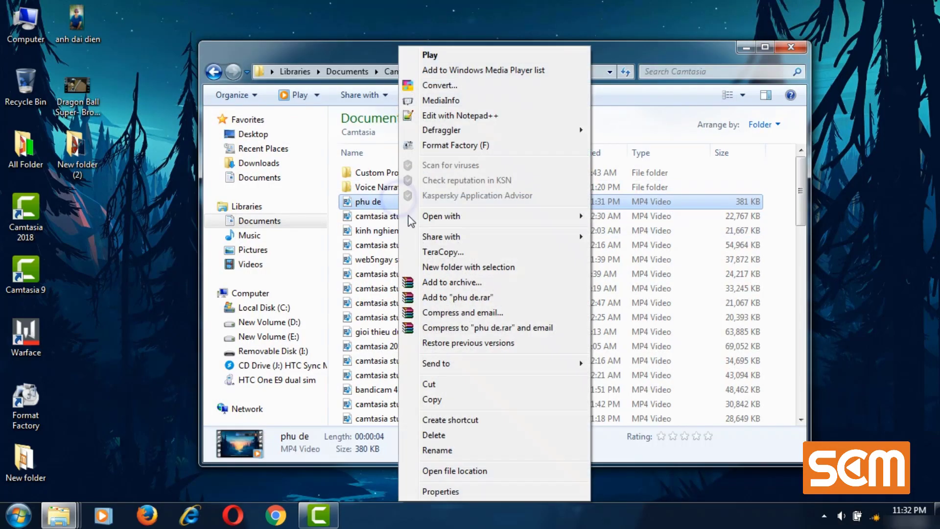
click(438, 387)
click(790, 47)
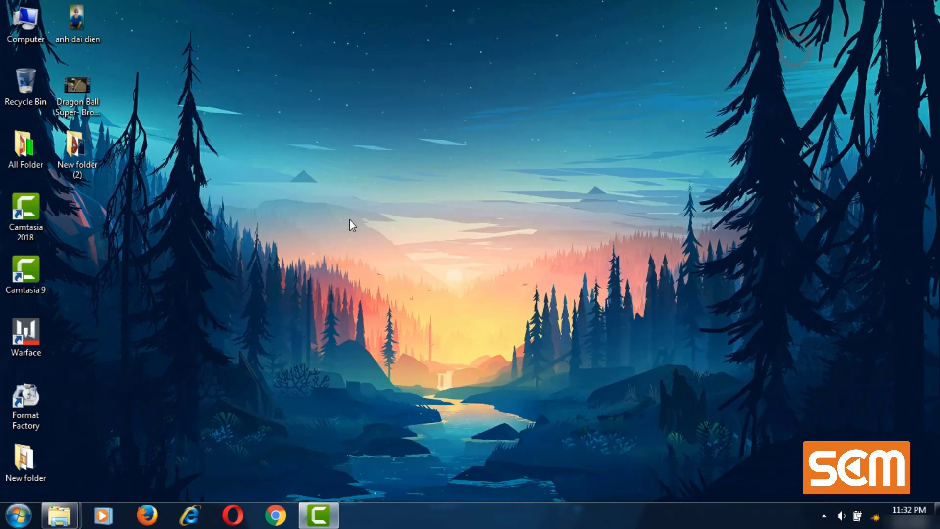
Step: Check the "phu de" video and its same-named subtitle file in New folder (2), close the folder, and switch back to Camtasia
double_click(76, 146)
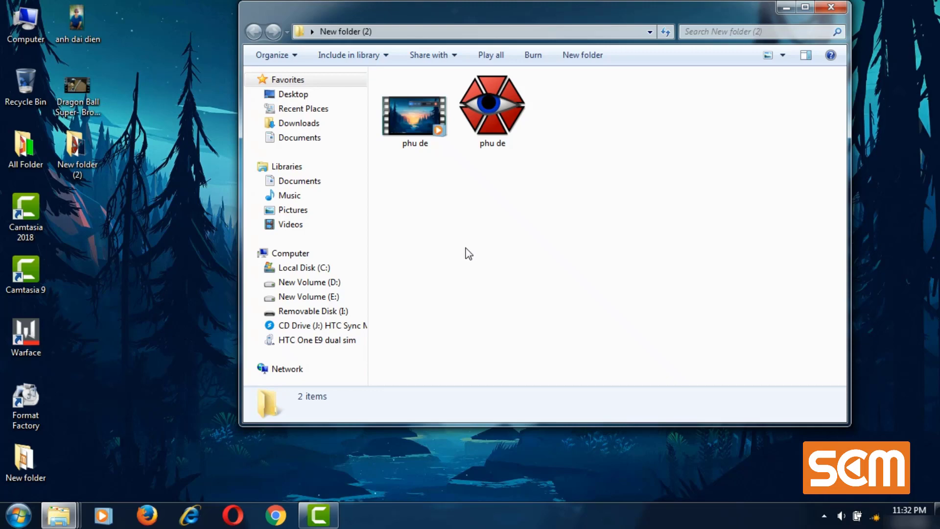
click(824, 7)
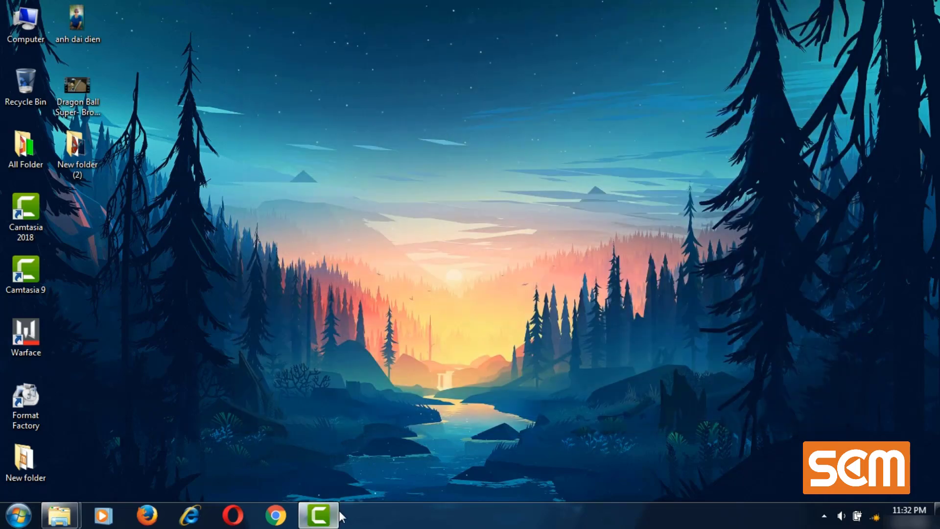
click(330, 523)
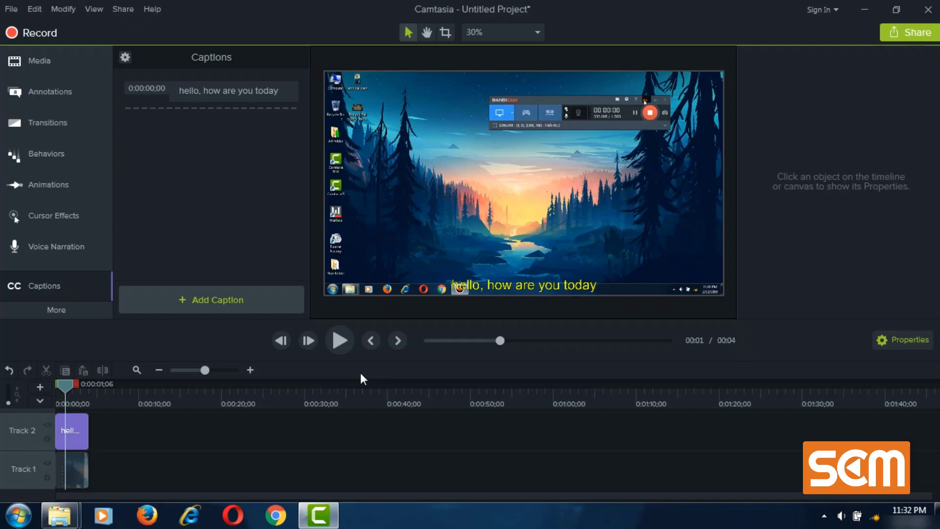